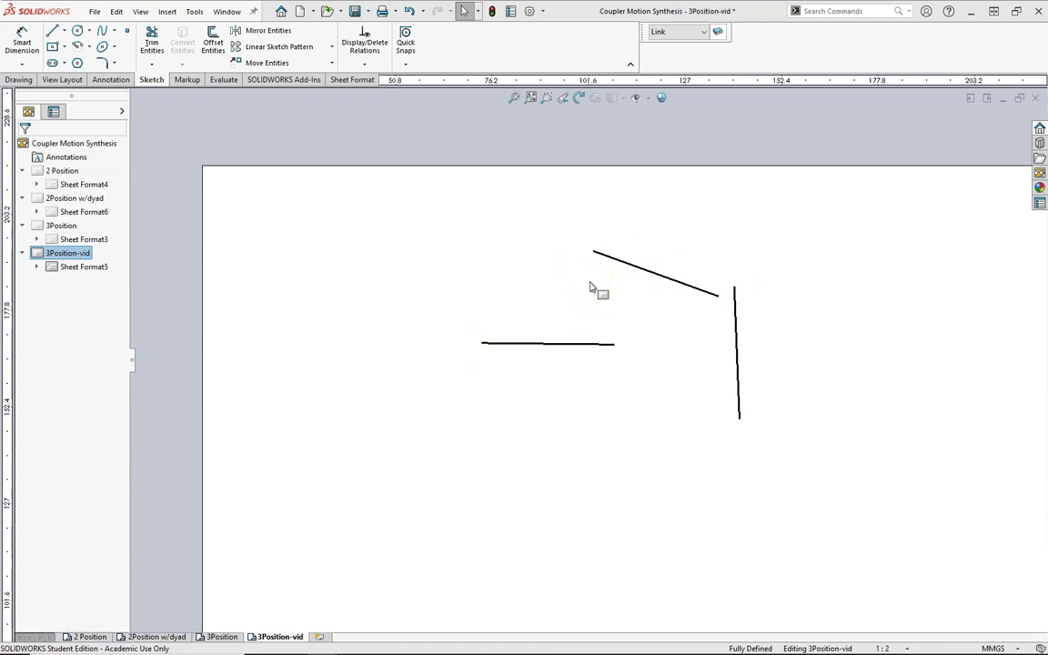
On the Construction layer, chain the left ends of the horizontal, slanted and vertical lines with two lines.
left_click(703, 32)
left_click(665, 82)
left_click(53, 31)
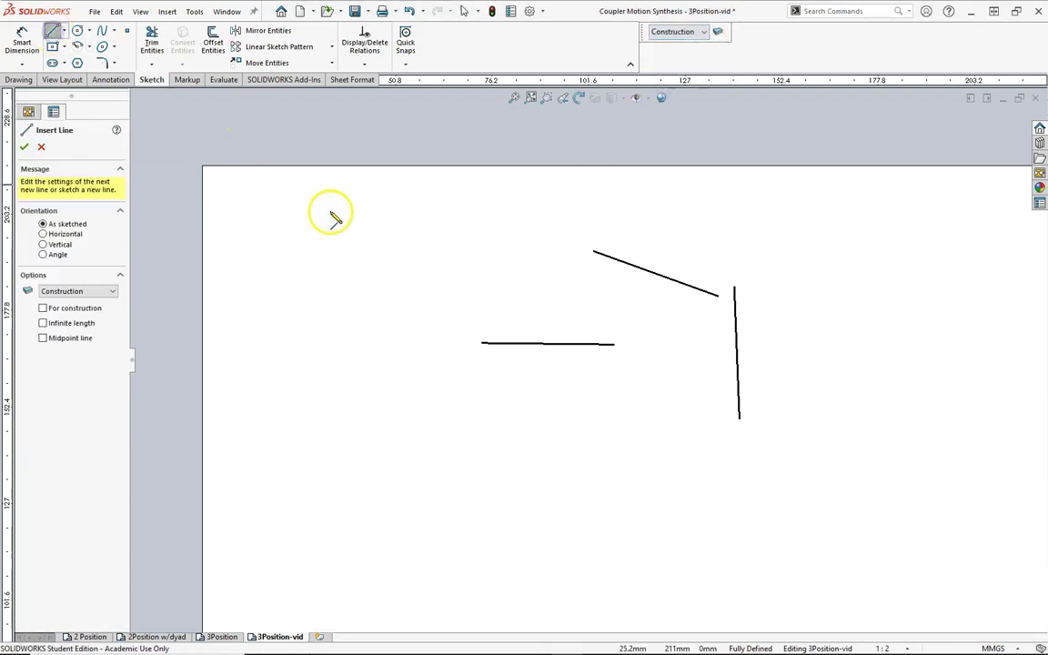
left_click(484, 344)
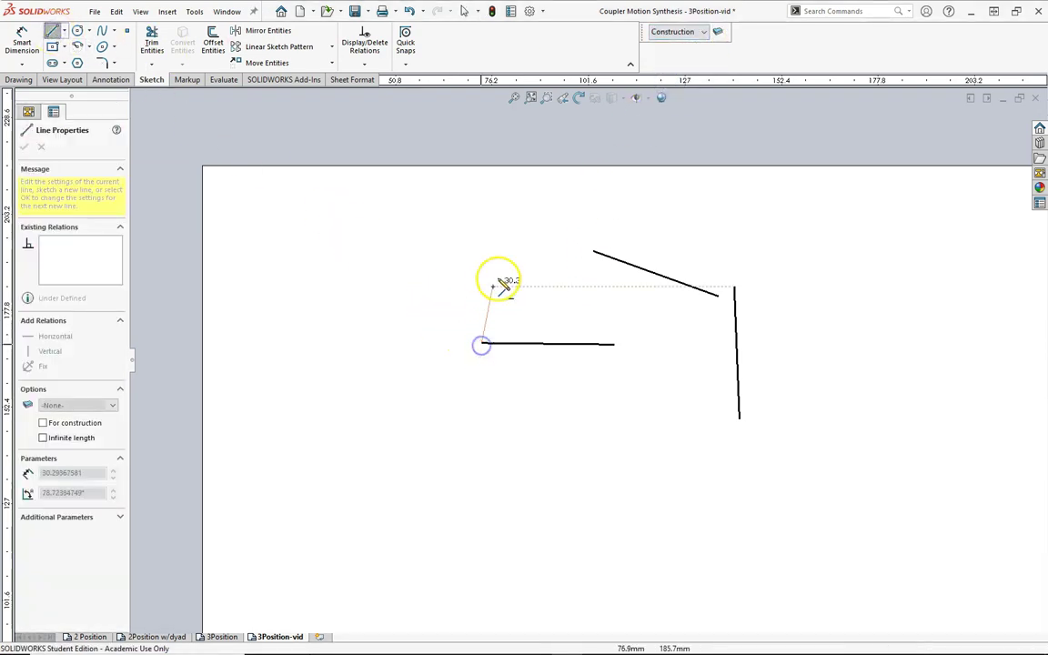
left_click(593, 252)
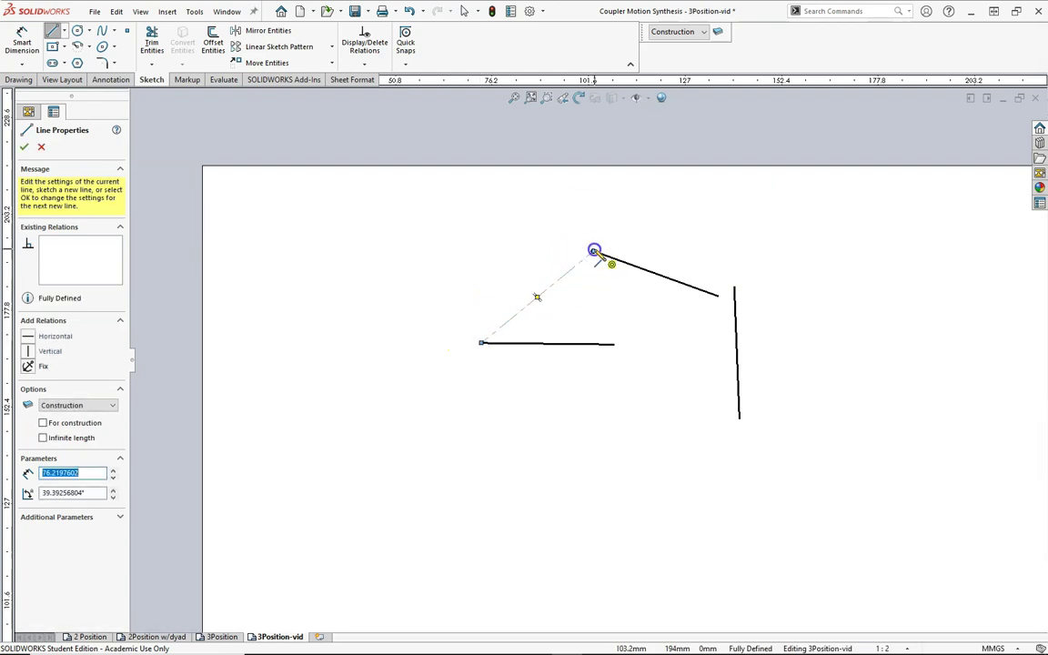
left_click(735, 287)
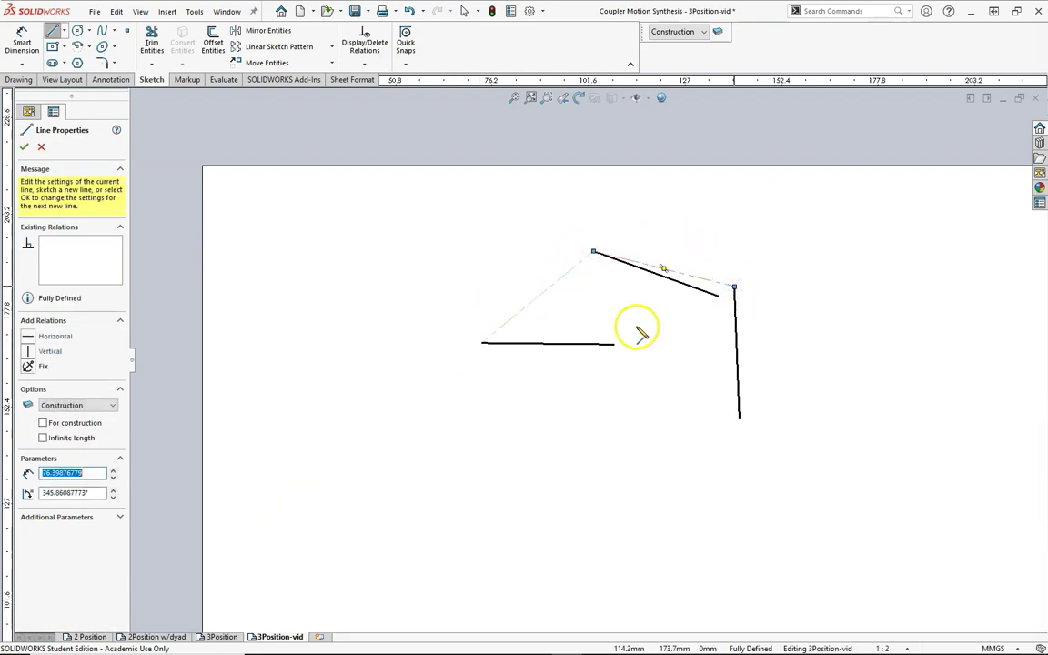
key("Escape")
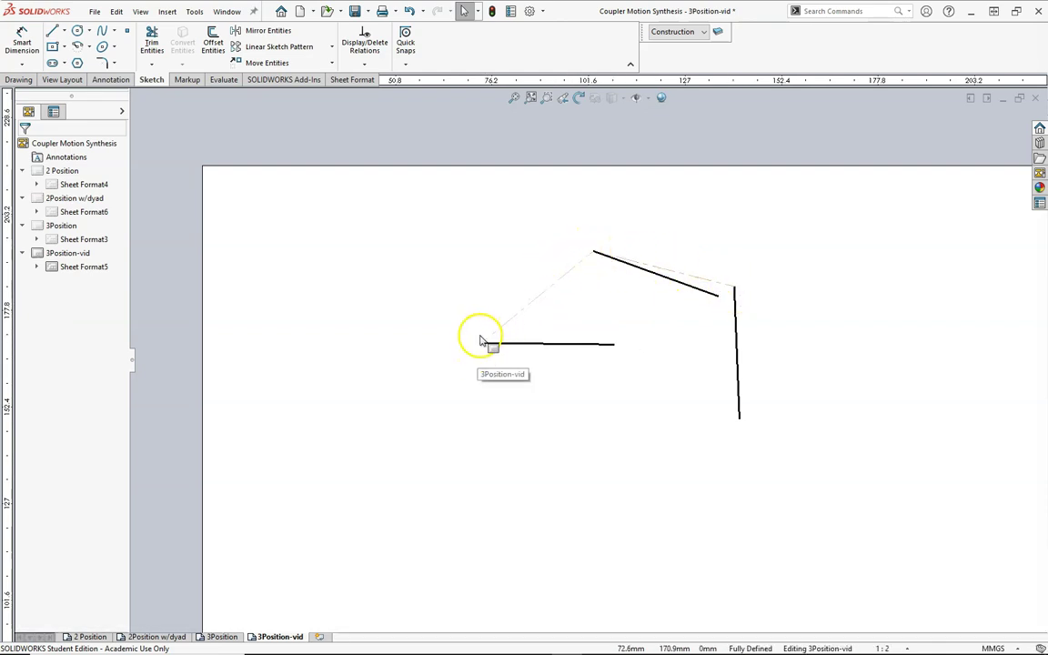
Draw two lines running down from the midpoints of both connecting lines.
left_click(52, 30)
left_click_drag(538, 298, 597, 415)
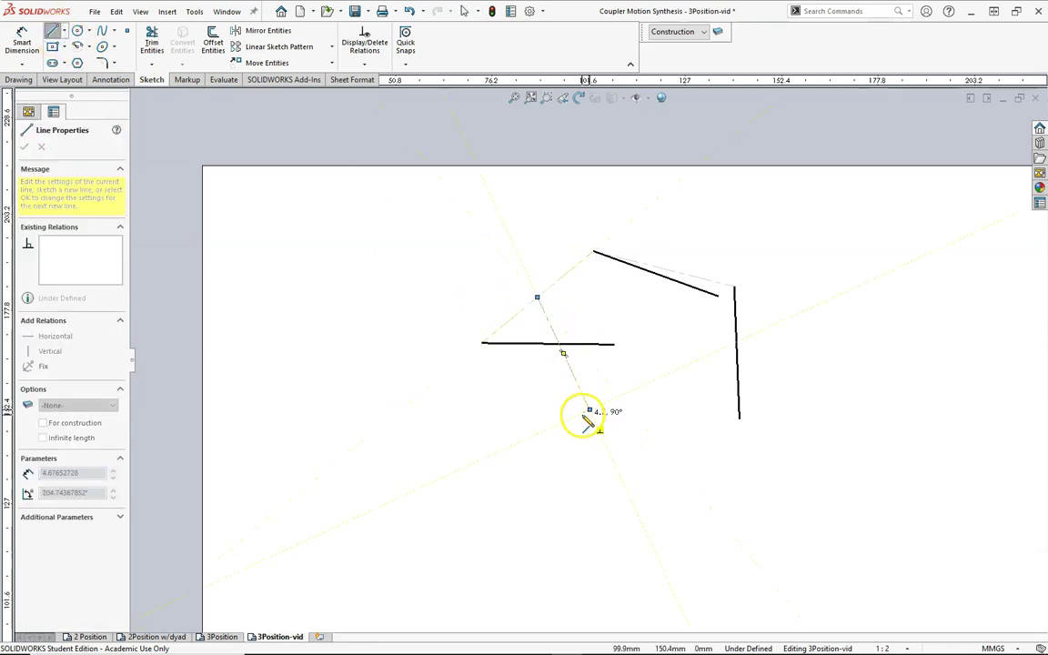
left_click(50, 32)
left_click(50, 32)
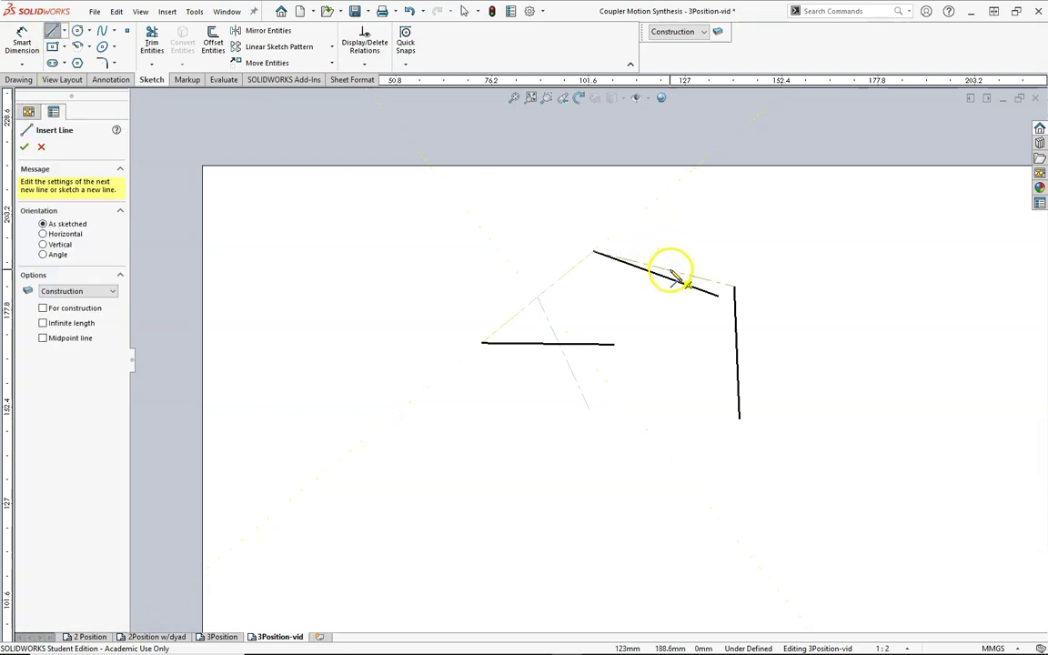
left_click_drag(669, 273, 693, 386)
key("Escape")
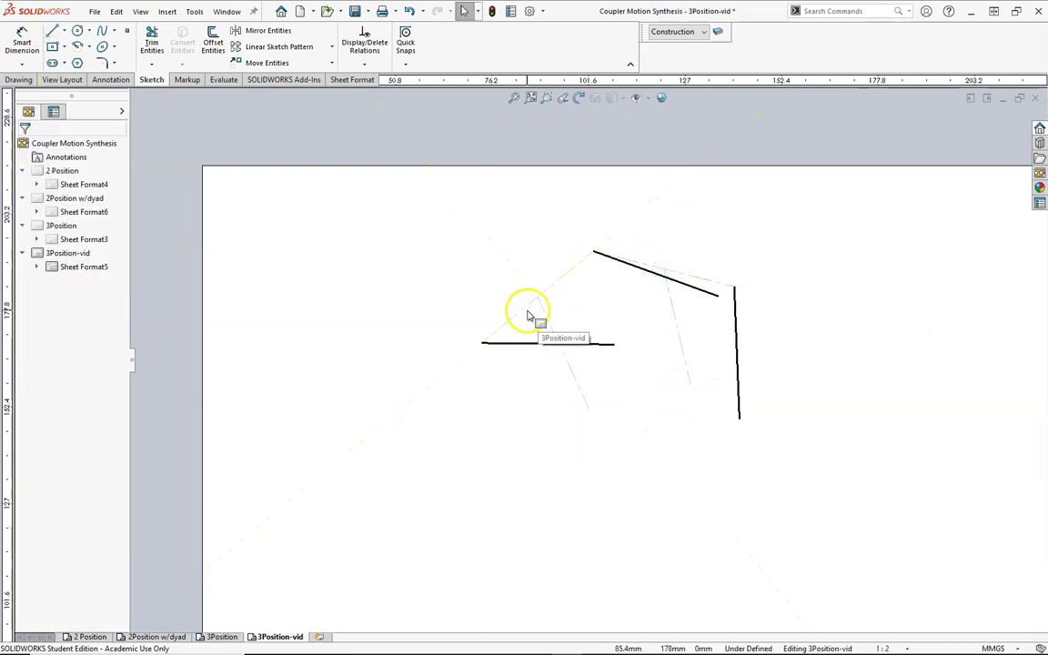
Make each new line perpendicular to its connecting line.
left_click(537, 317)
left_click(549, 323, "ctrl")
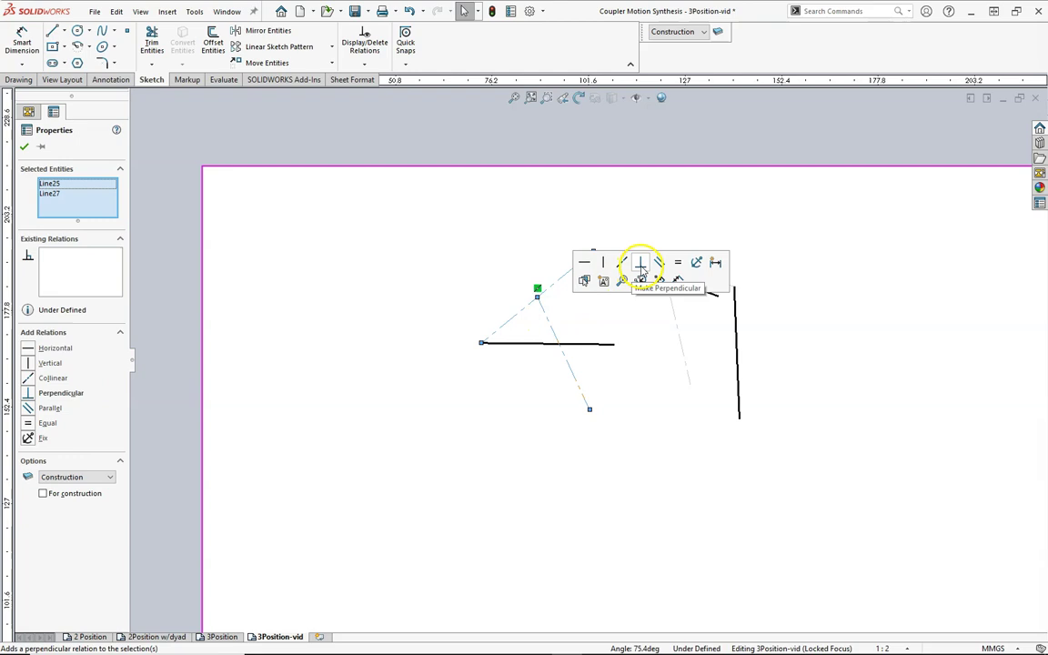
left_click(640, 263)
left_click(680, 275)
left_click(669, 297, "ctrl")
left_click(760, 262)
Select the first bisector line and its lower end point.
left_click(819, 410)
left_click(637, 386)
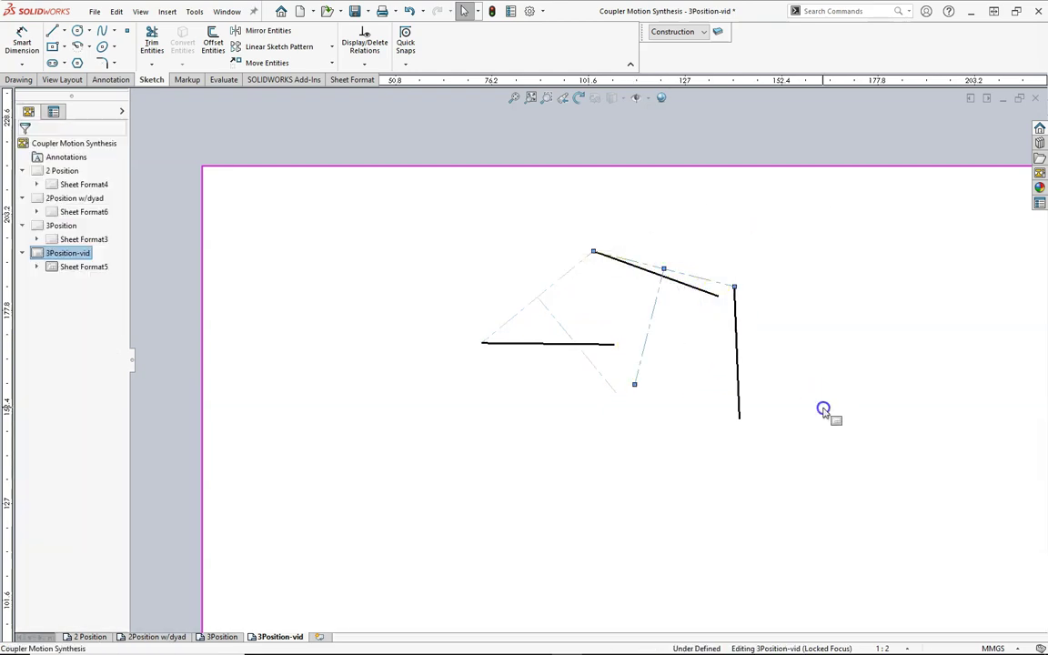
left_click(613, 393)
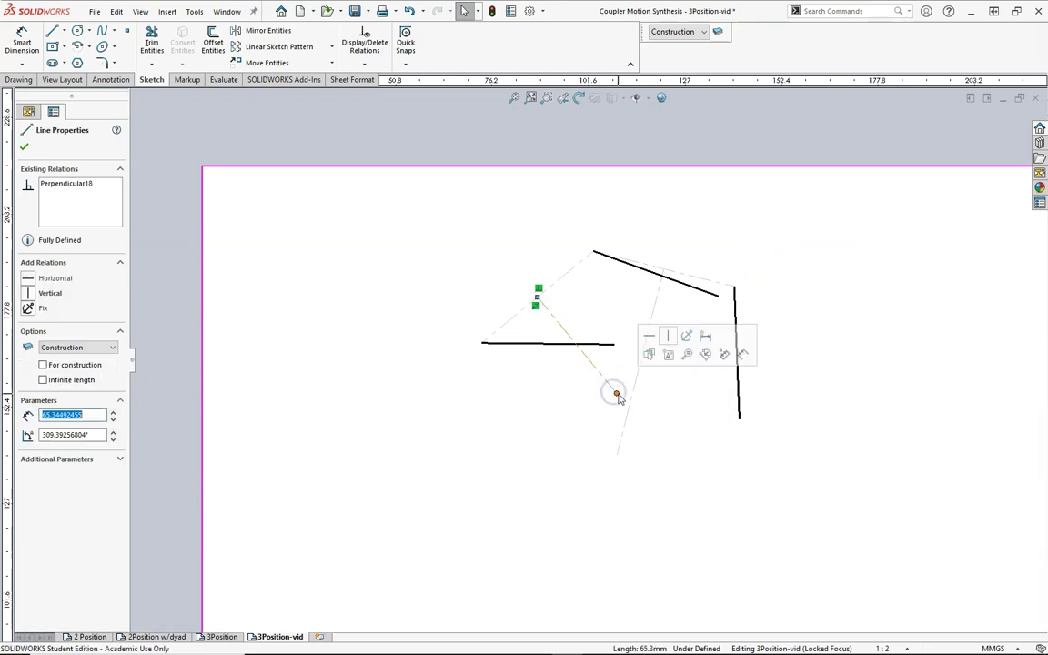
left_click(649, 431)
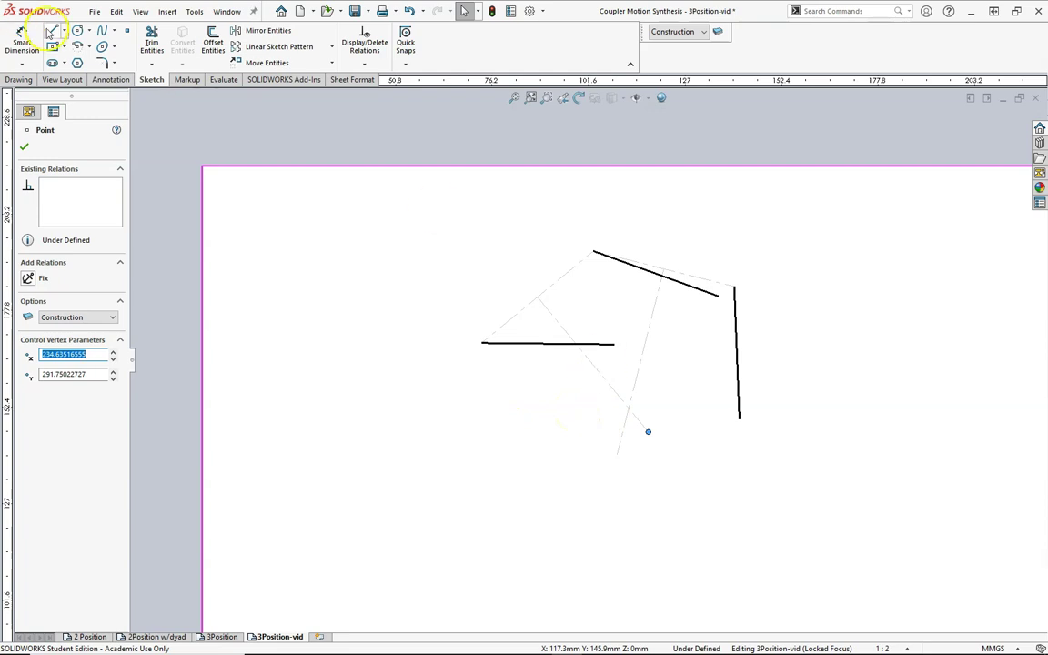
Join the horizontal and slanted lines' right ends and make a perpendicular bisector of that connector.
left_click(54, 33)
left_click(615, 345)
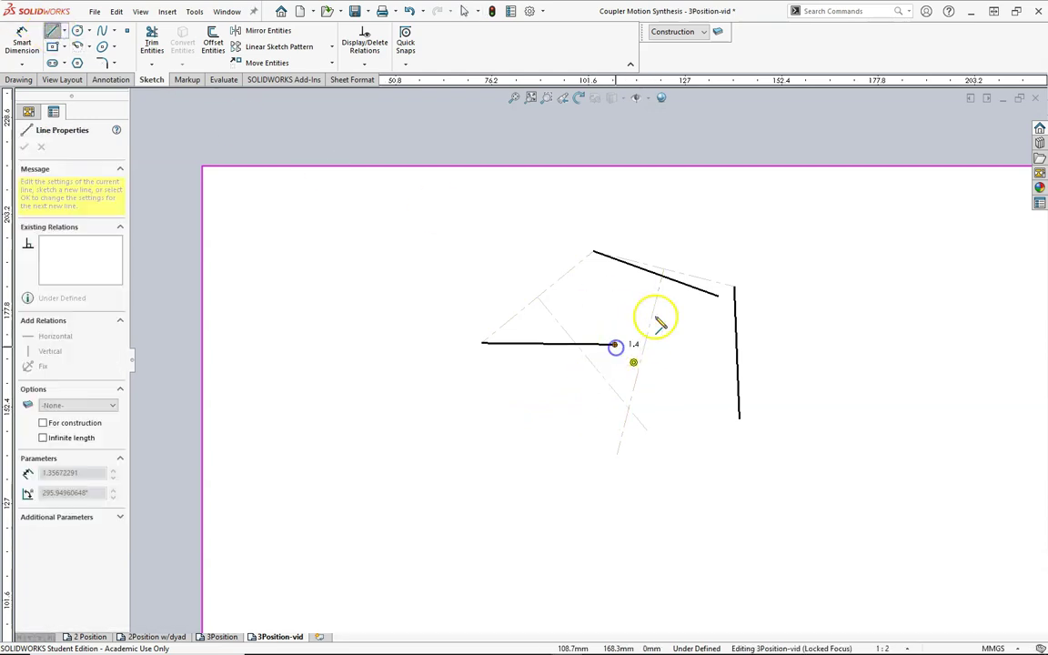
left_click(667, 314)
left_click(689, 489)
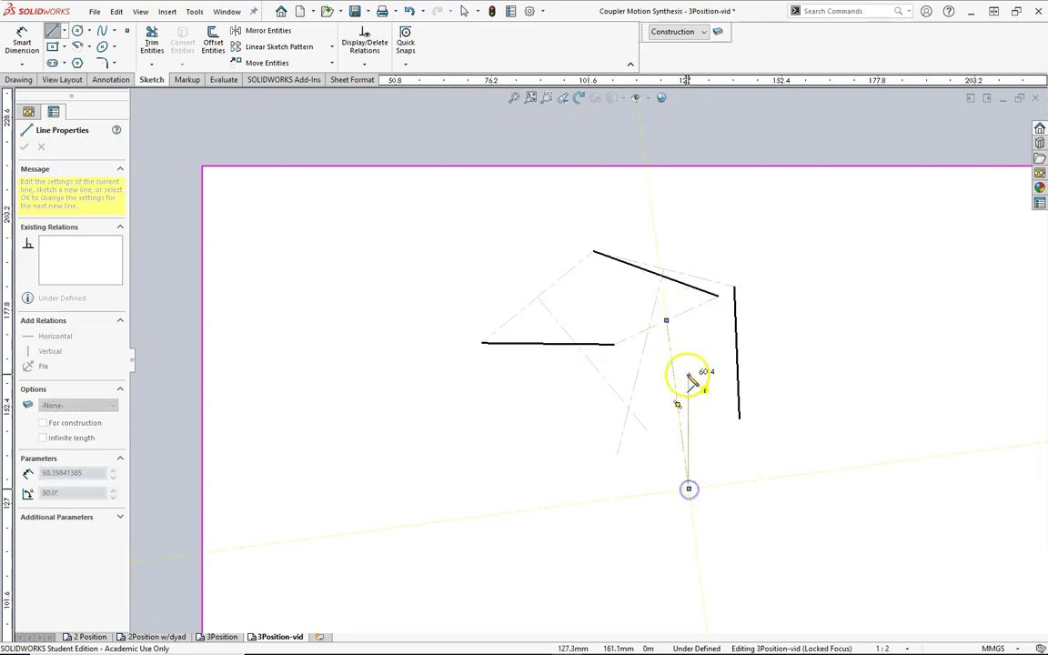
key("Escape")
left_click(687, 320, "ctrl")
left_click(770, 259)
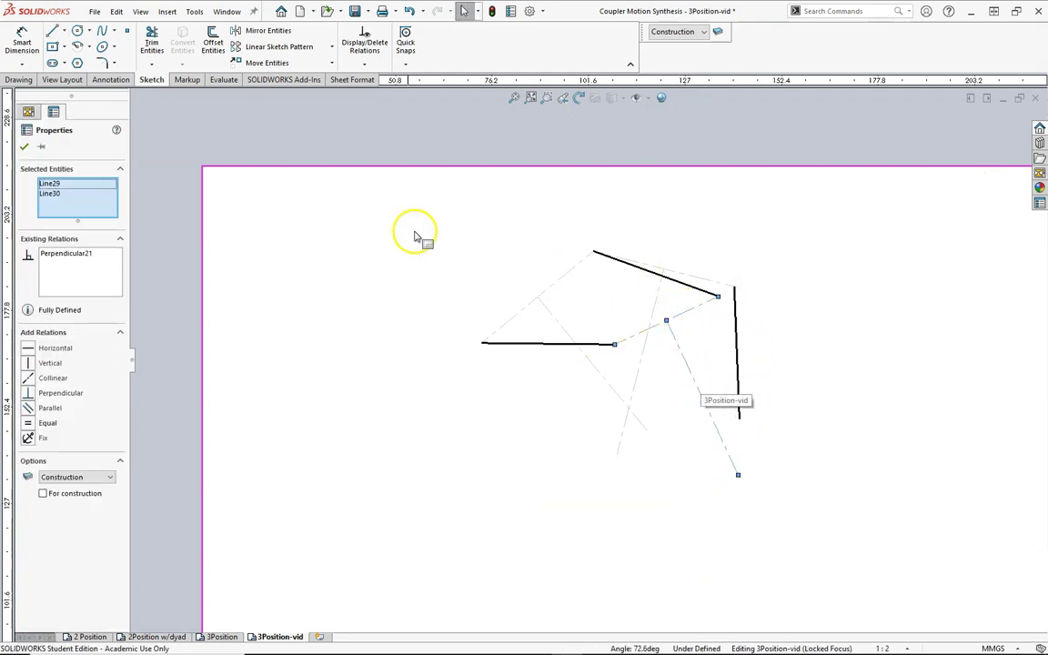
Connect the slanted line's right end to the vertical line's bottom, with a perpendicular bisector.
key("Return")
left_click(718, 298)
left_click(739, 425)
key("Escape")
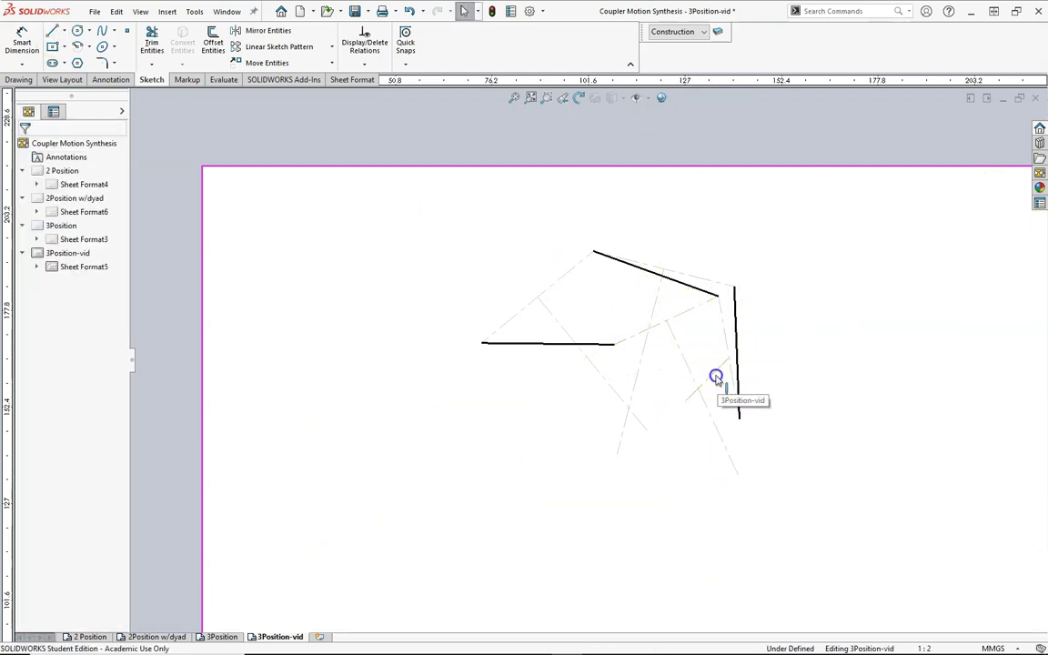
left_click(725, 334)
left_click(705, 382, "ctrl")
left_click(819, 278)
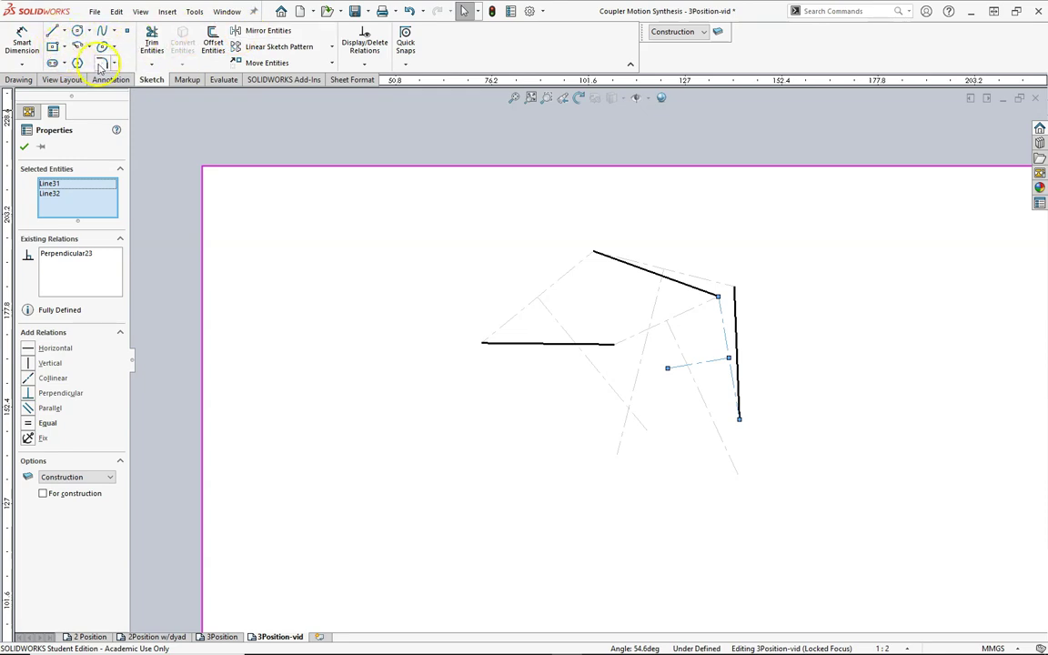
Trim the bisector tails so each pair ends at its crossing point.
left_click(155, 42)
left_click_drag(592, 426, 649, 421)
mouse_move(663, 371)
left_mouse_down()
mouse_move(698, 383)
mouse_move(653, 392)
left_mouse_up()
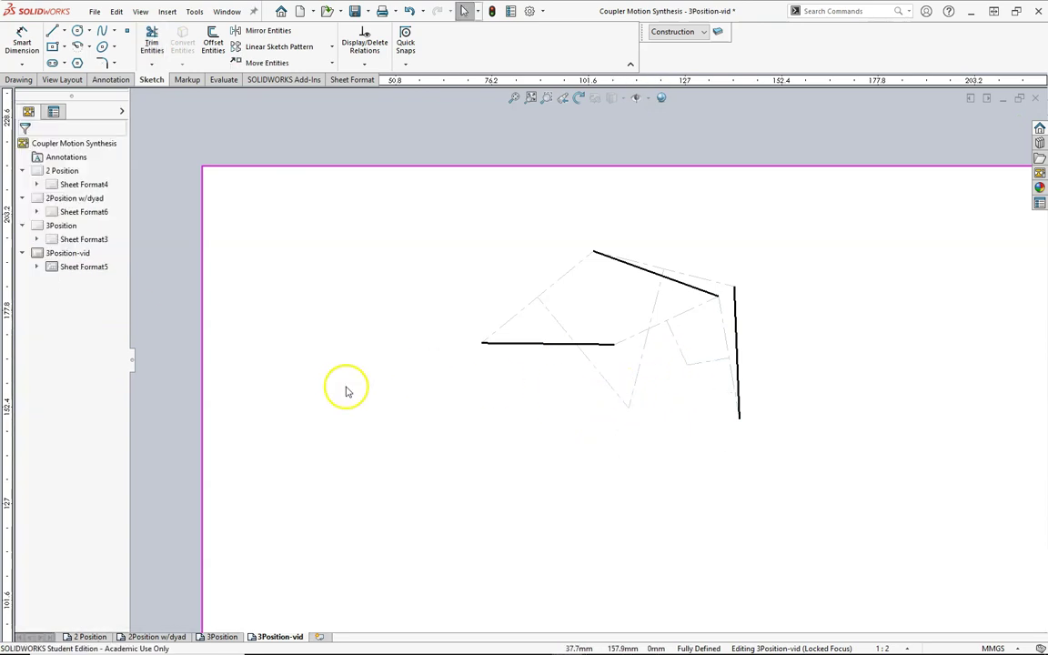
key("Escape")
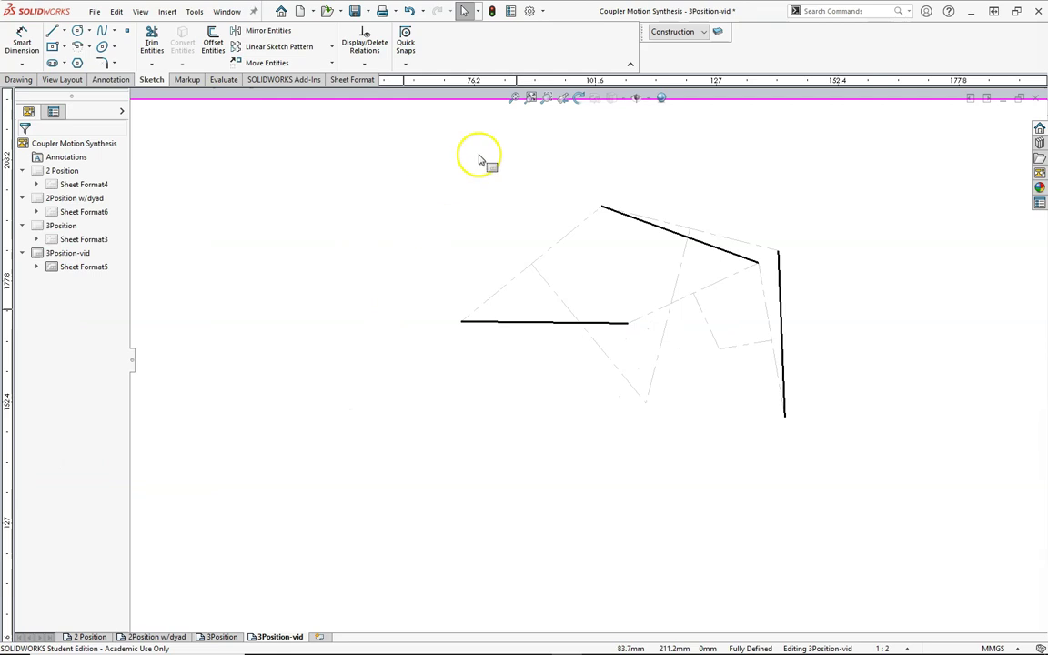
On the Link layer, draw a link from the lower bisector crossing to the horizontal line's left end.
left_click(680, 37)
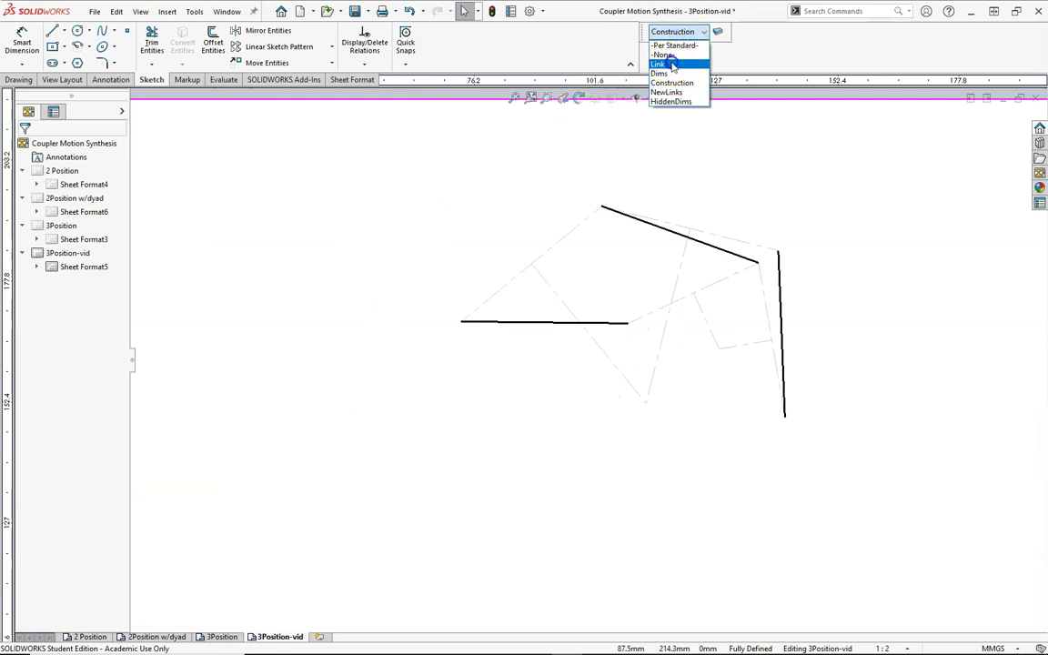
left_click(671, 64)
left_click(52, 32)
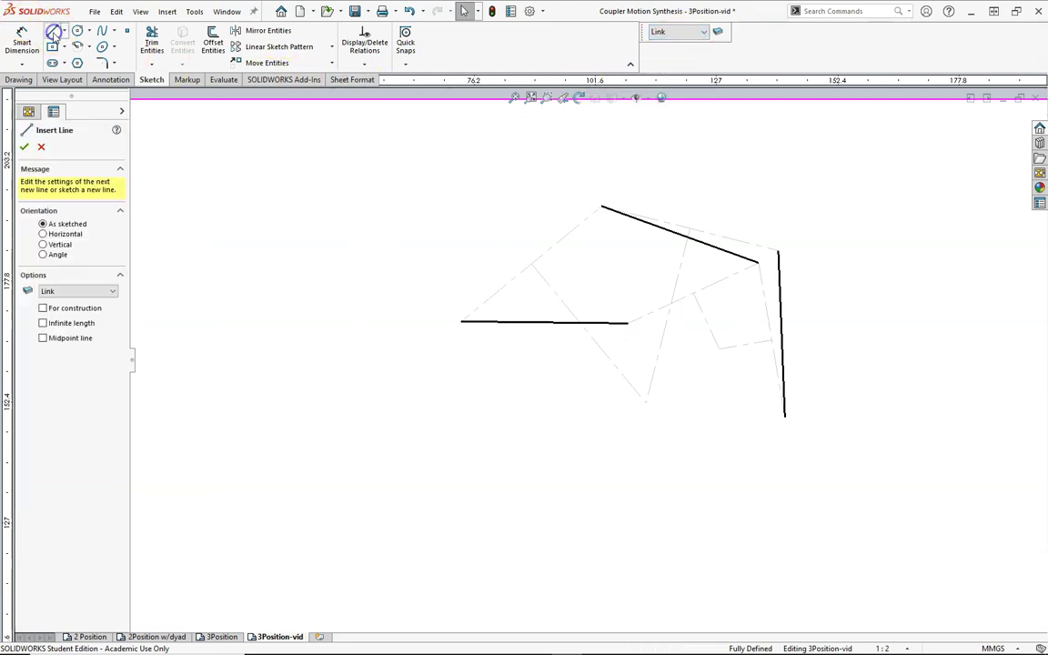
left_click(646, 403)
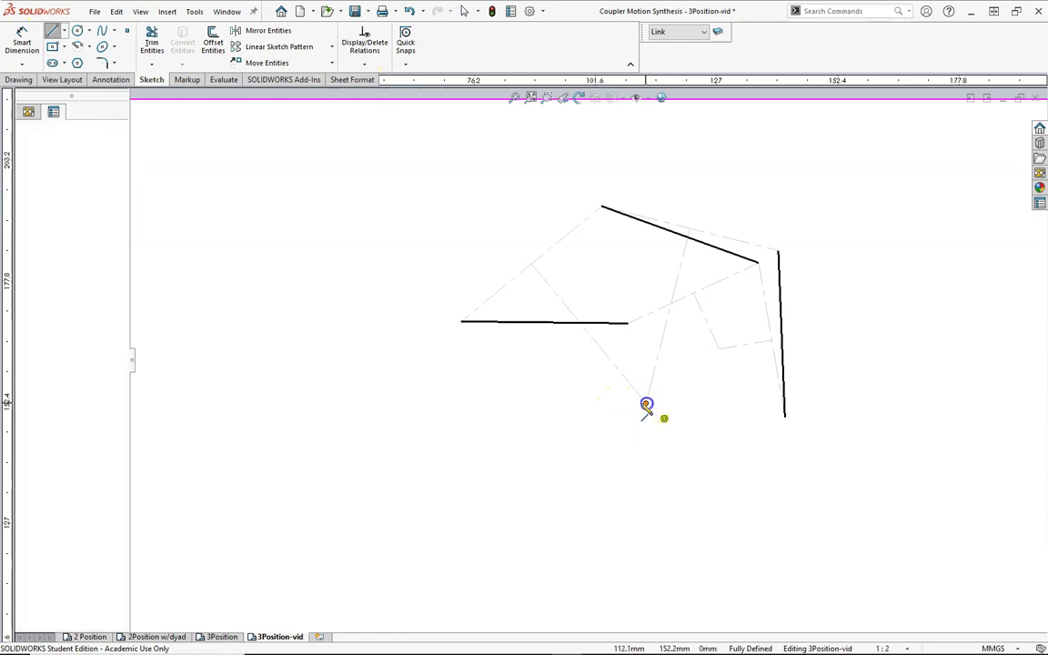
left_click(461, 321)
key("Escape")
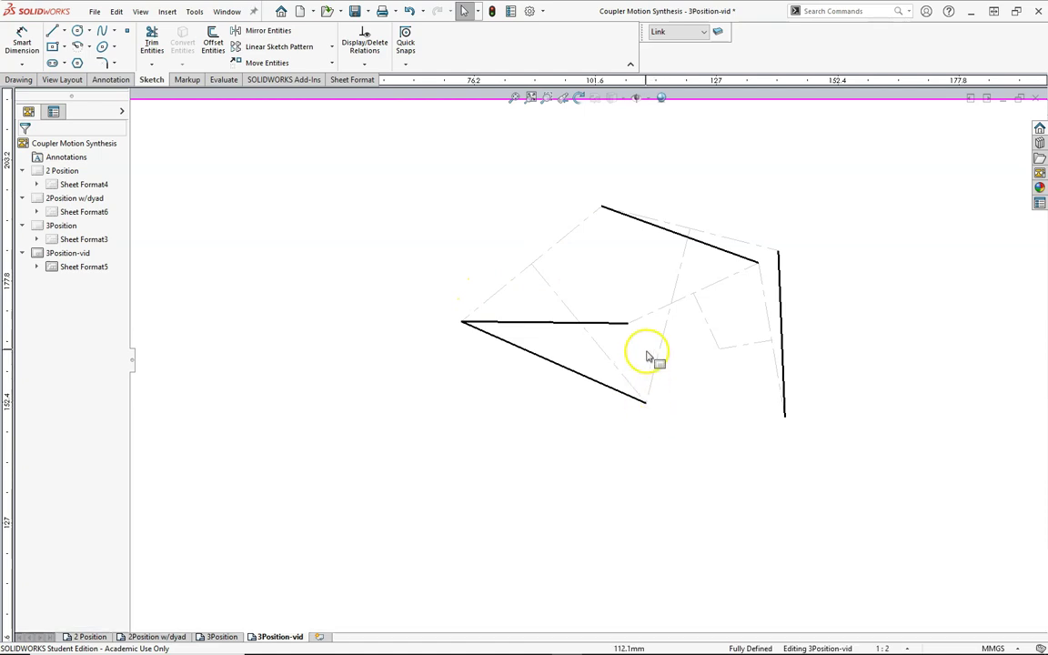
Draw a second link from the other bisector crossing to the horizontal line's right end.
left_click(52, 30)
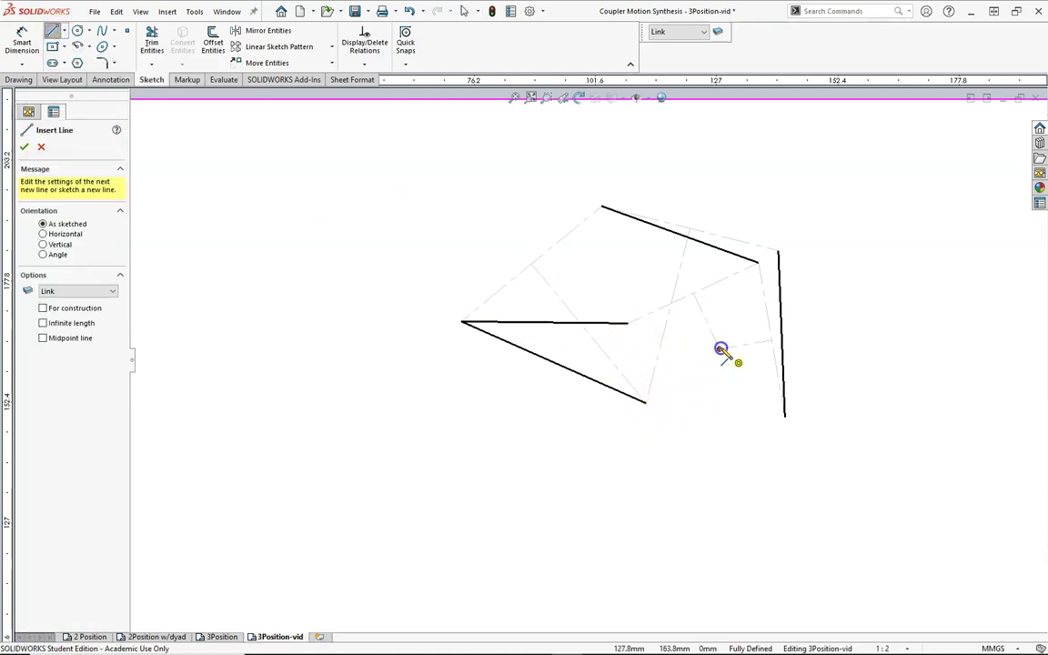
left_click(720, 349)
left_click(630, 325)
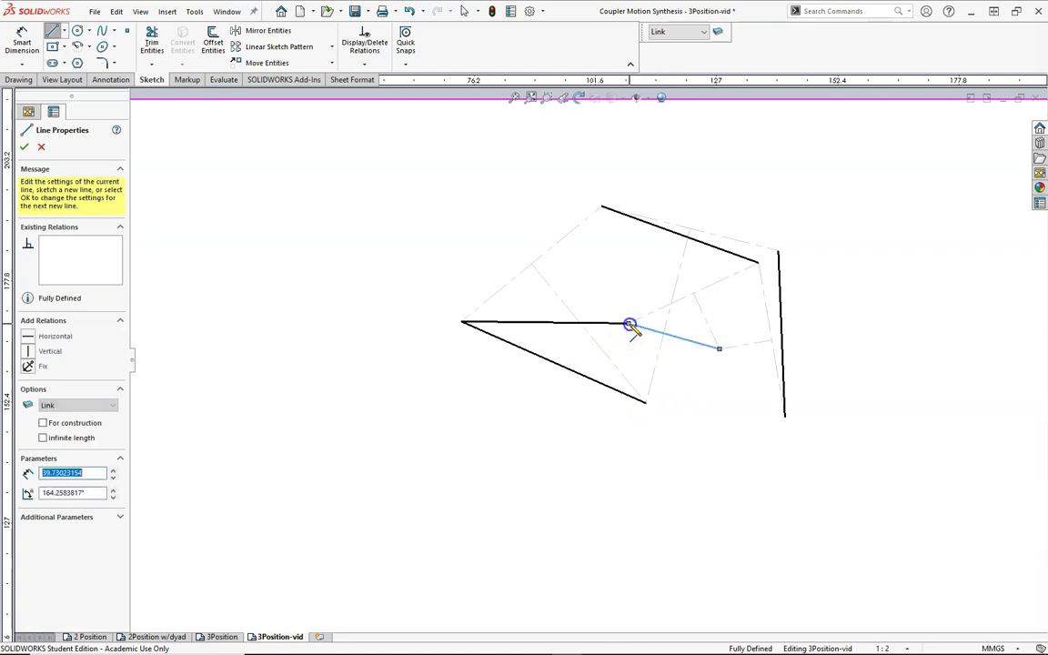
key("Escape")
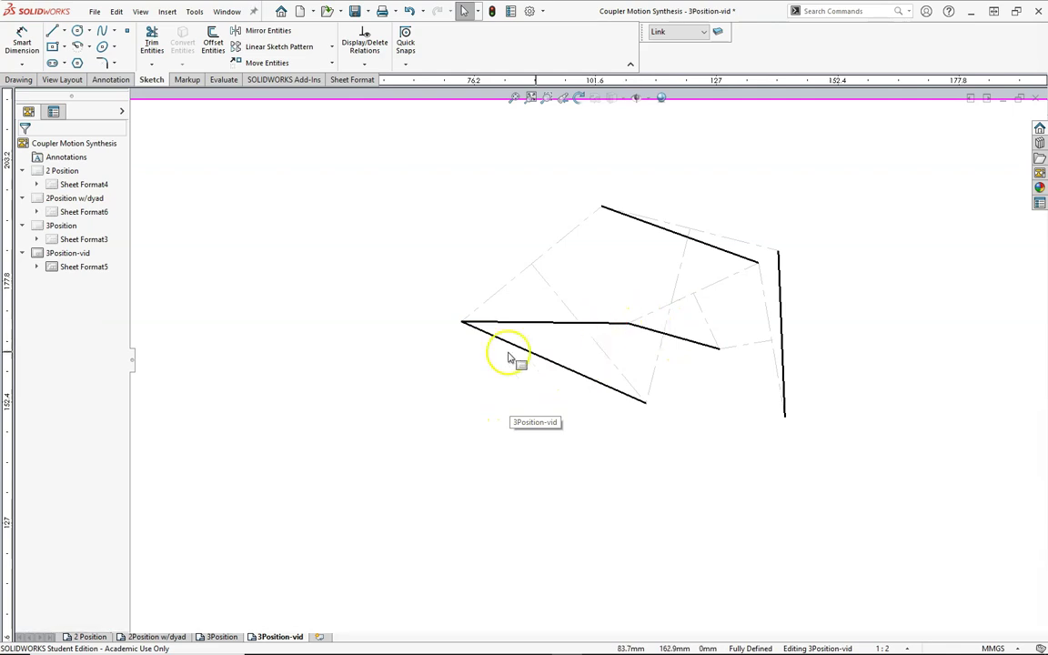
left_click(657, 36)
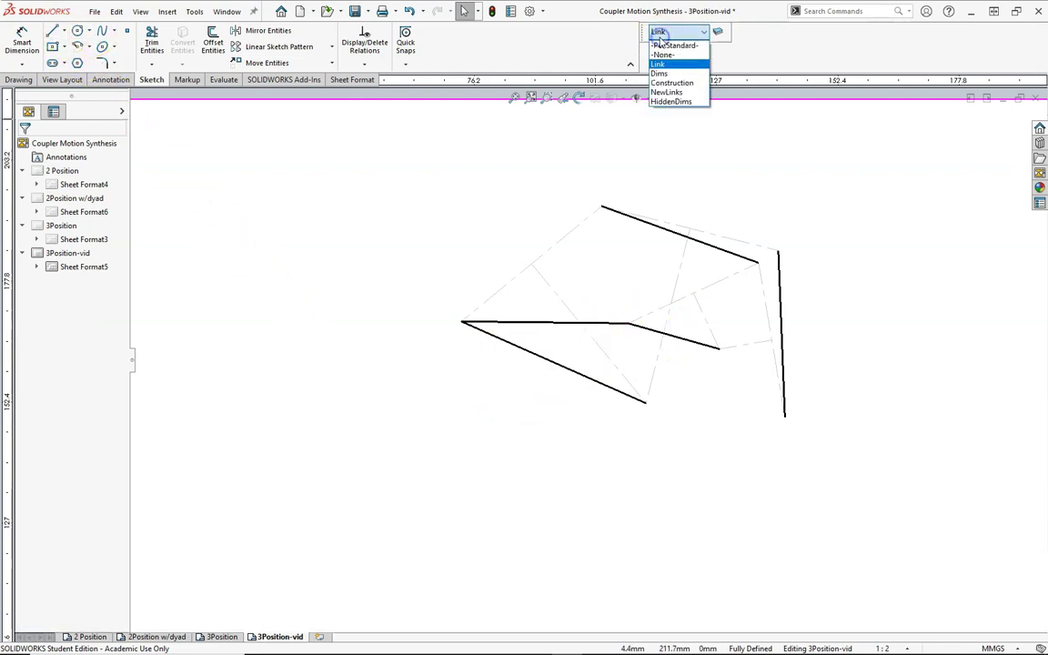
On the NewLinks layer, draw the three-segment dashed outline from the lower pivot to the coupler's right end.
left_click(665, 93)
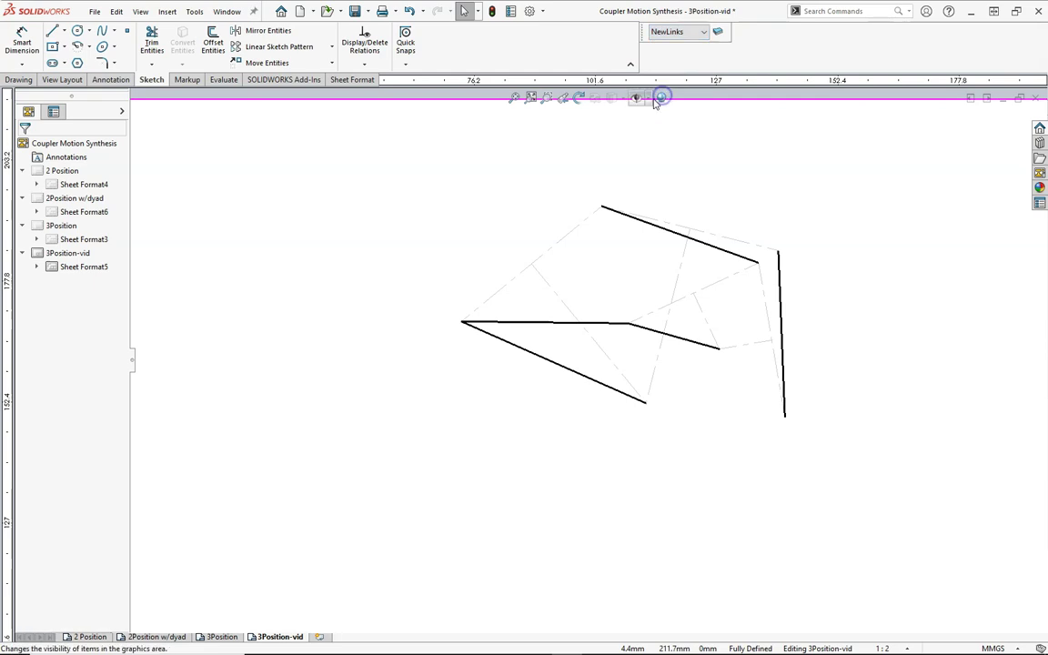
left_click(54, 31)
left_click(646, 402)
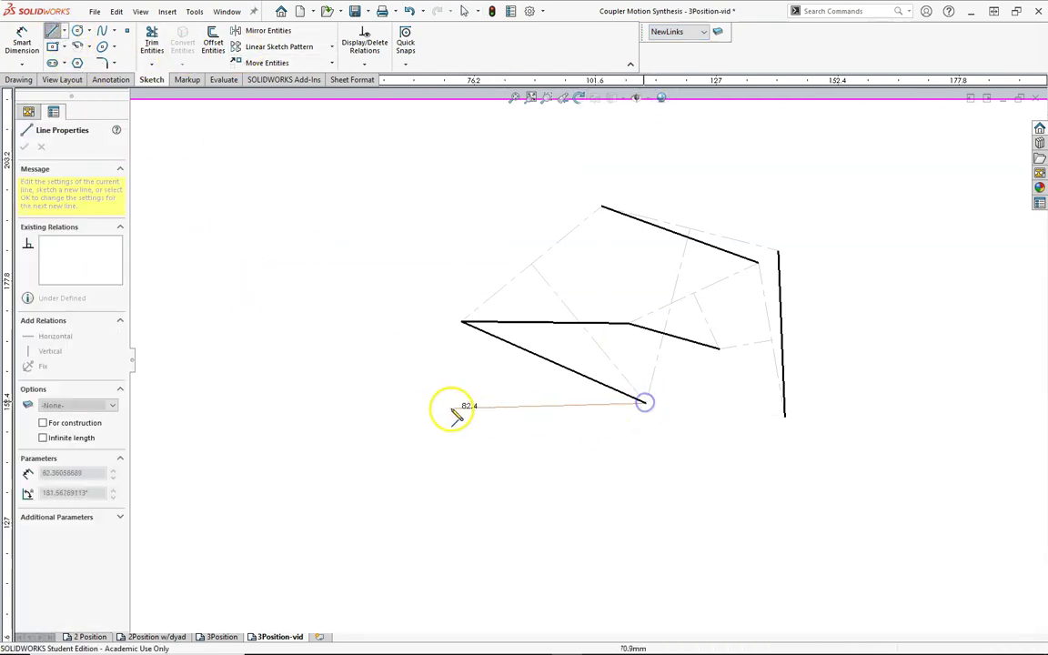
left_click(443, 417)
left_click(461, 250)
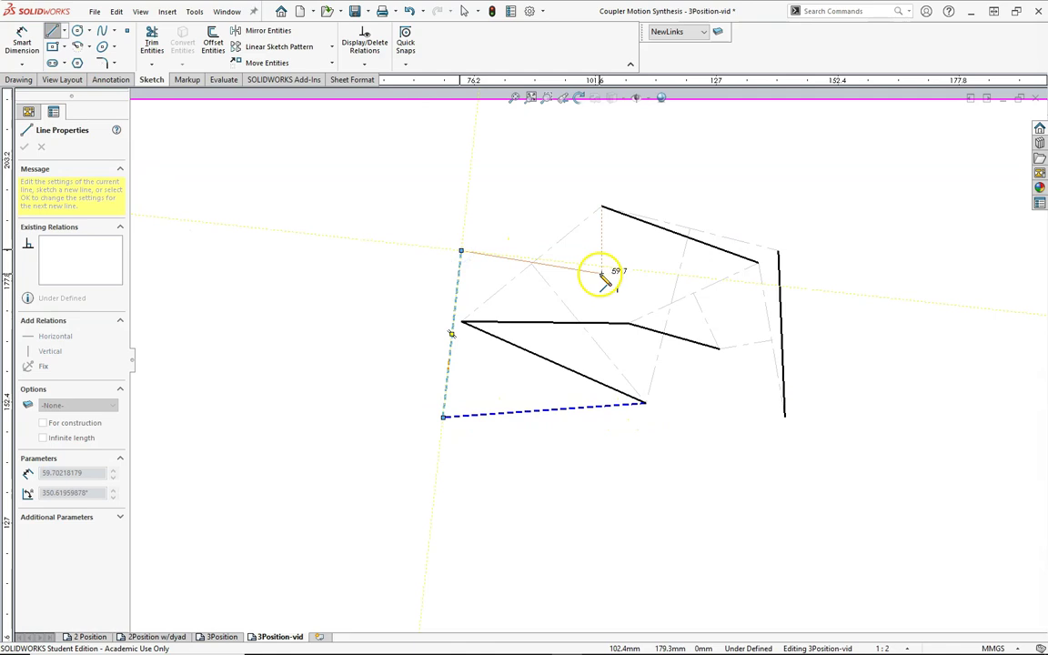
left_click(719, 349)
key("Escape")
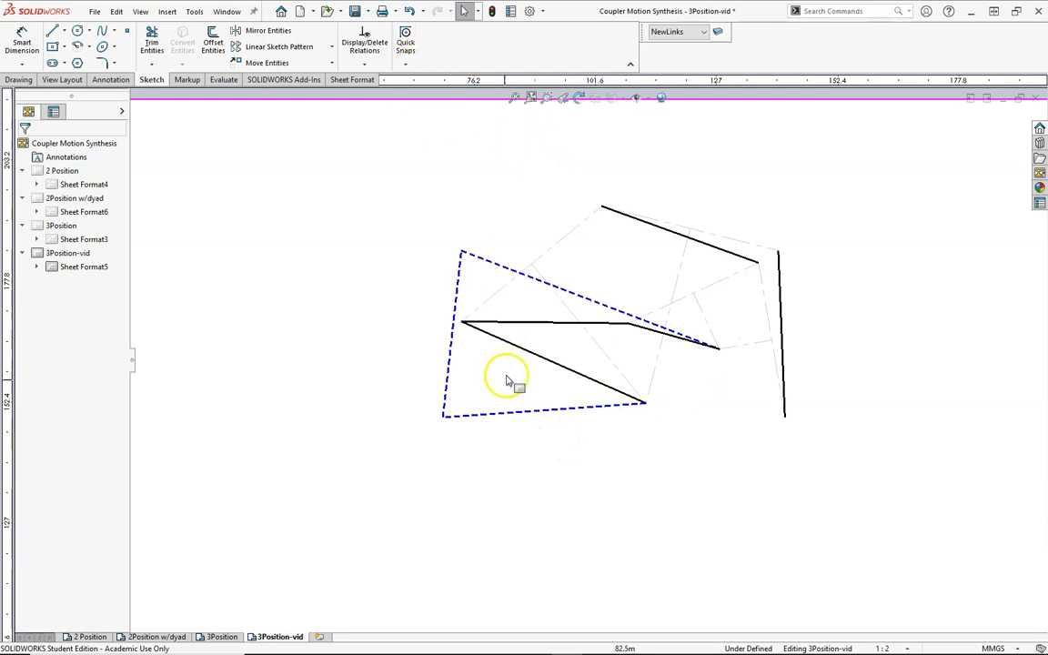
left_click(512, 415)
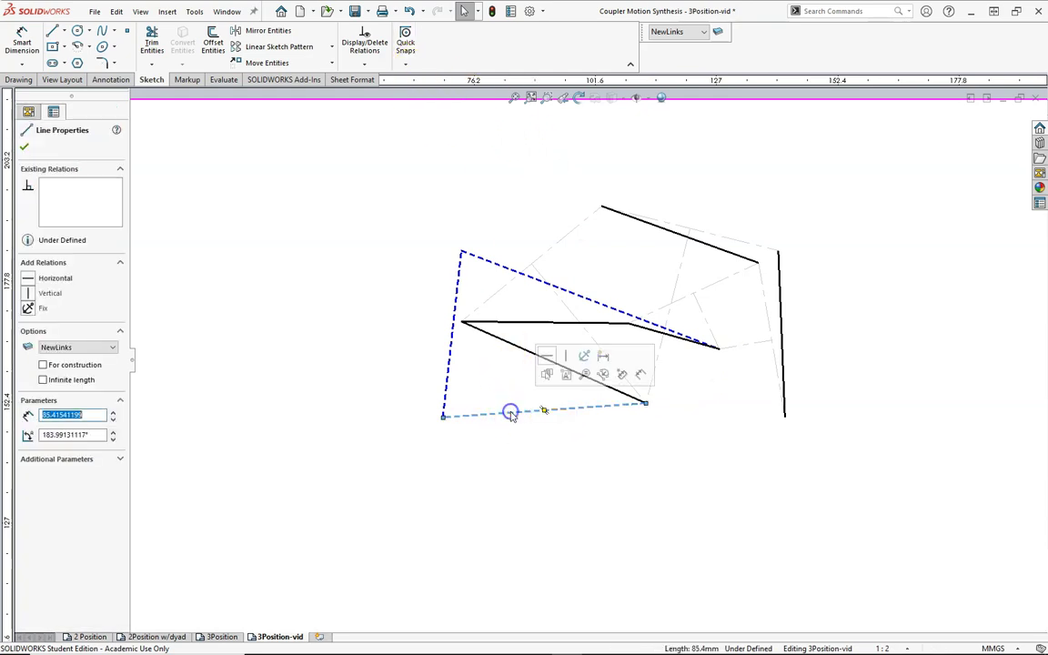
left_click(524, 357, "ctrl")
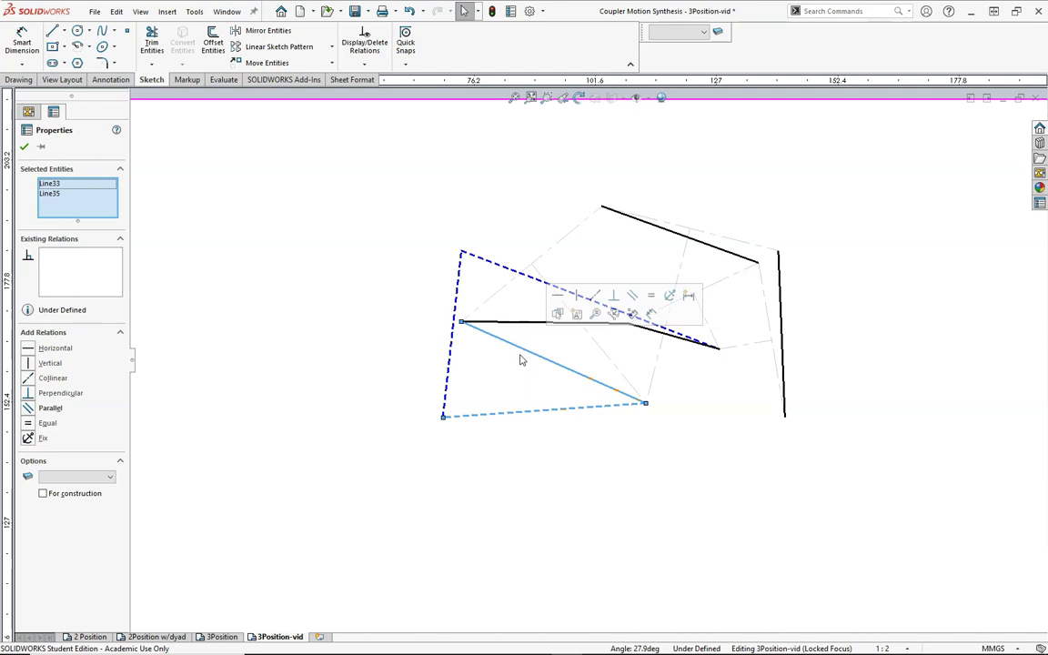
Make the bottom, left and upper diagonal dashed links equal to their matching solid links.
left_click(652, 298)
left_click(349, 316)
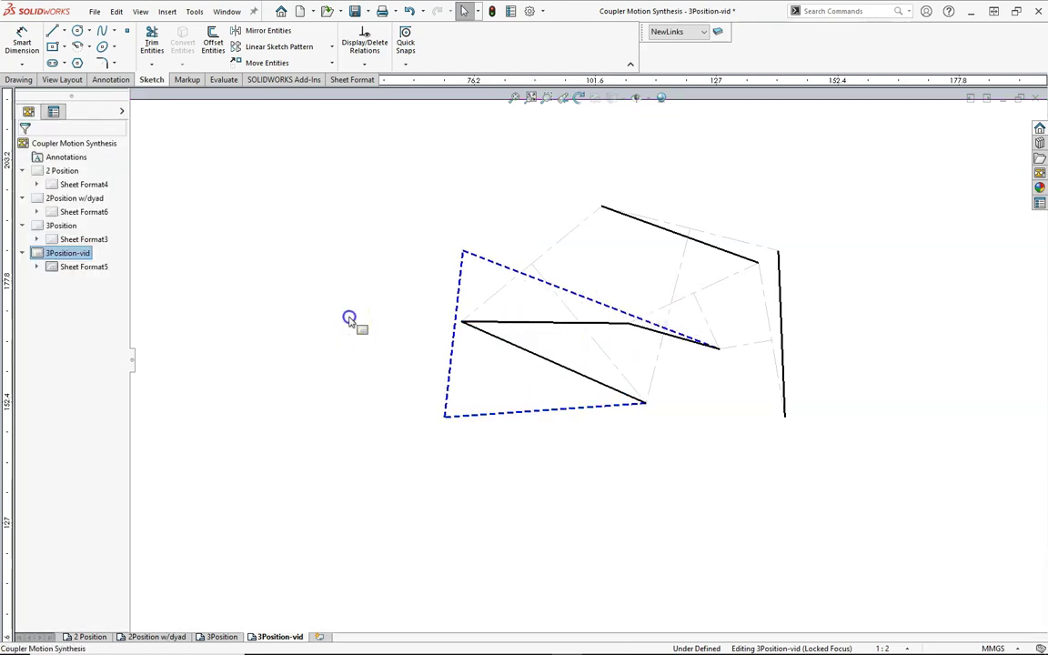
left_click(455, 297)
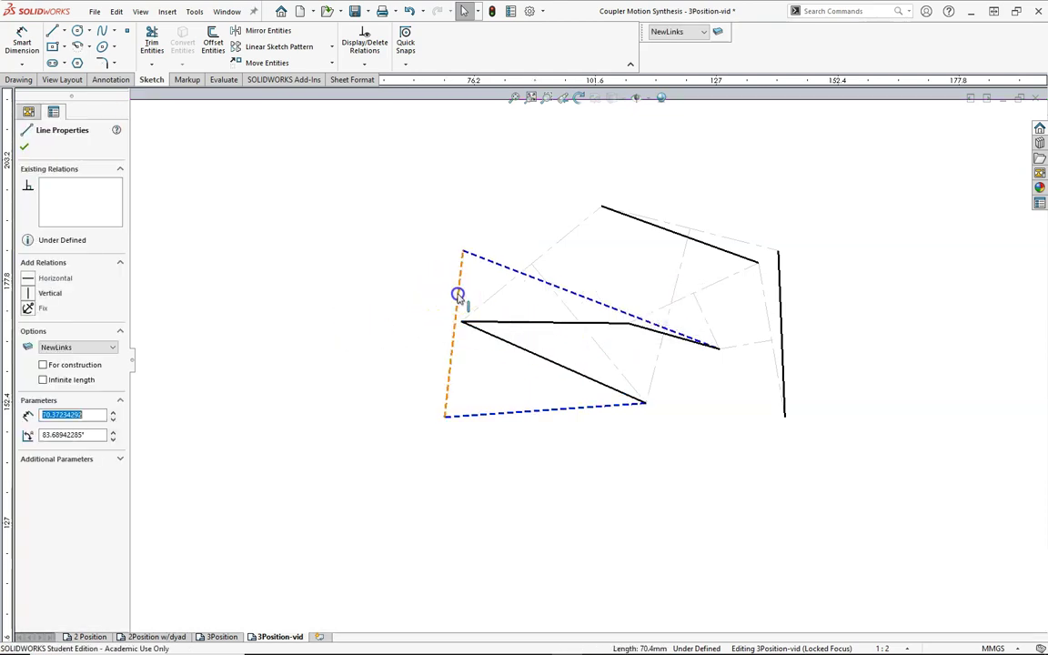
left_click(557, 324, "ctrl")
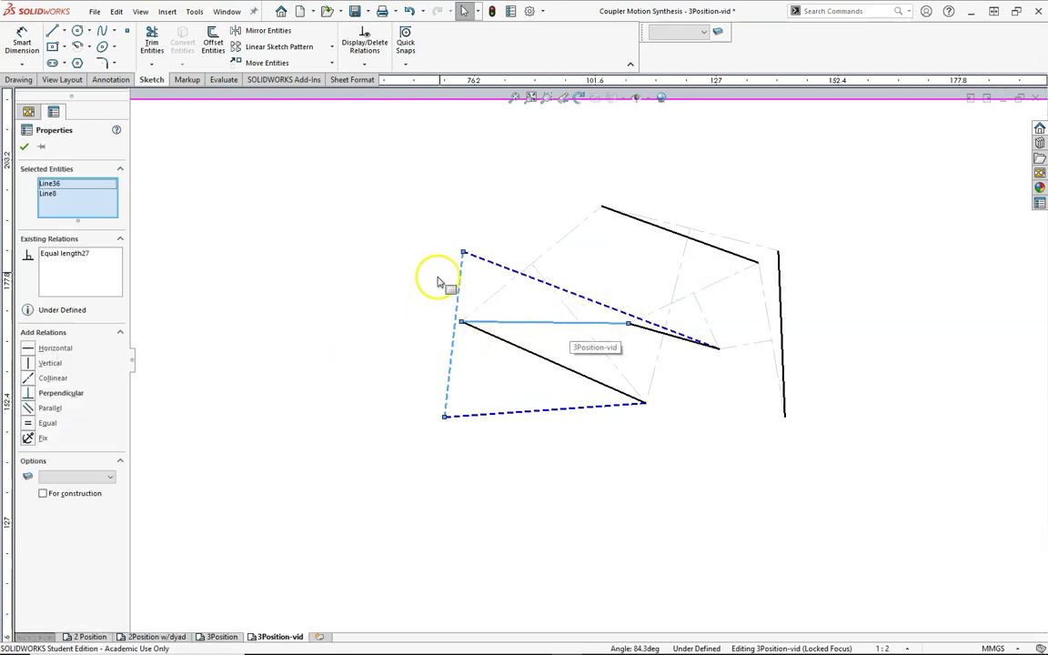
left_click(481, 261)
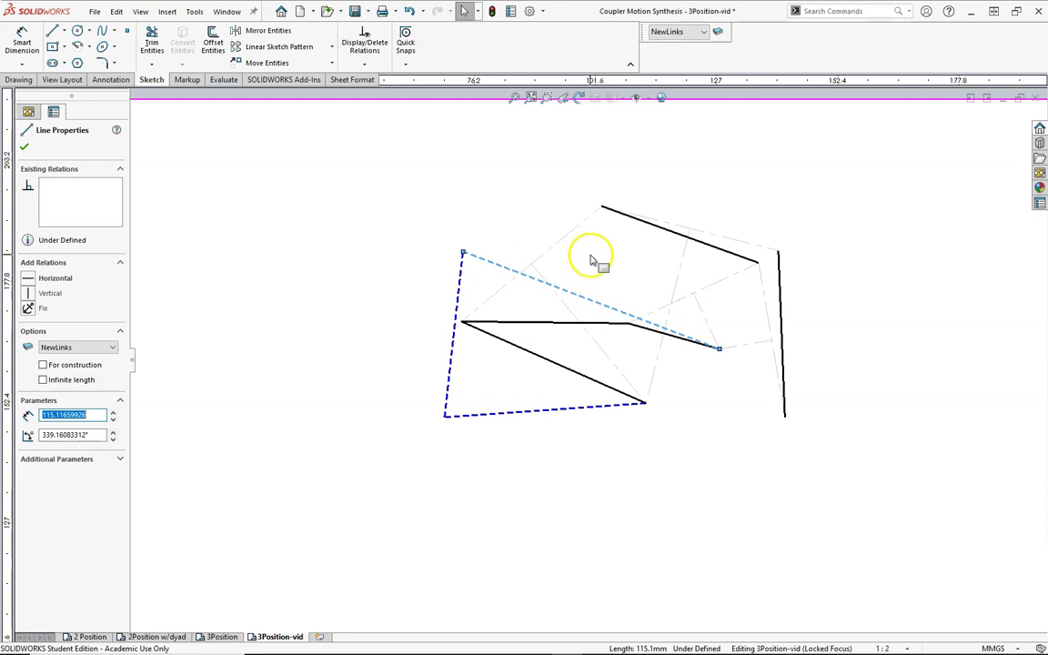
left_click(648, 336, "ctrl")
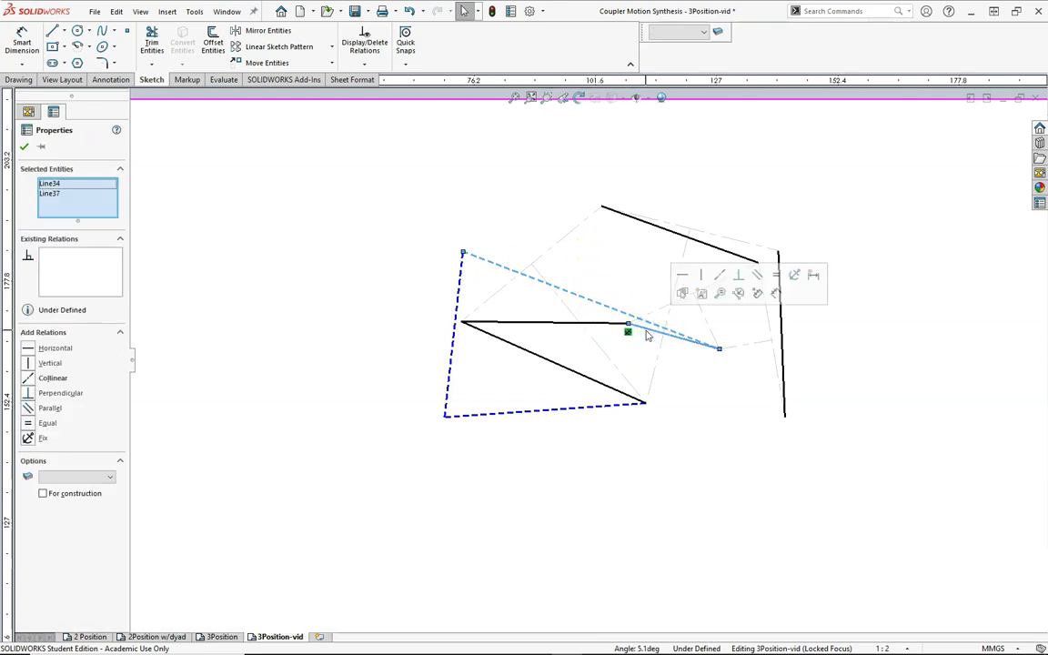
left_click(776, 276)
Make Construction the active layer and turn off its visibility in Layer Properties.
left_click(706, 489)
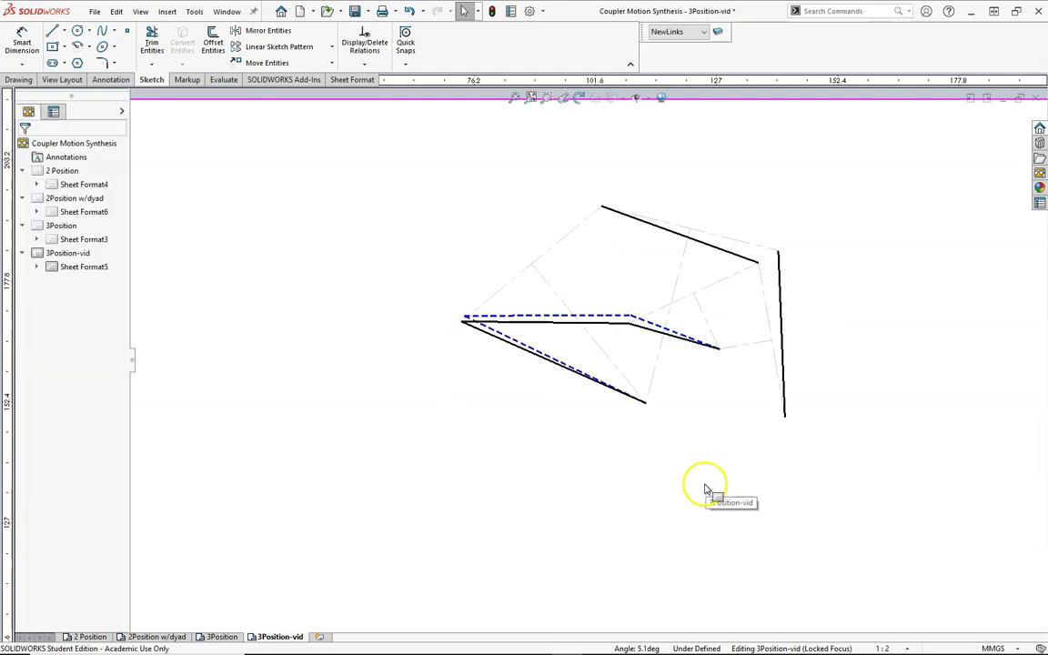
left_click(703, 32)
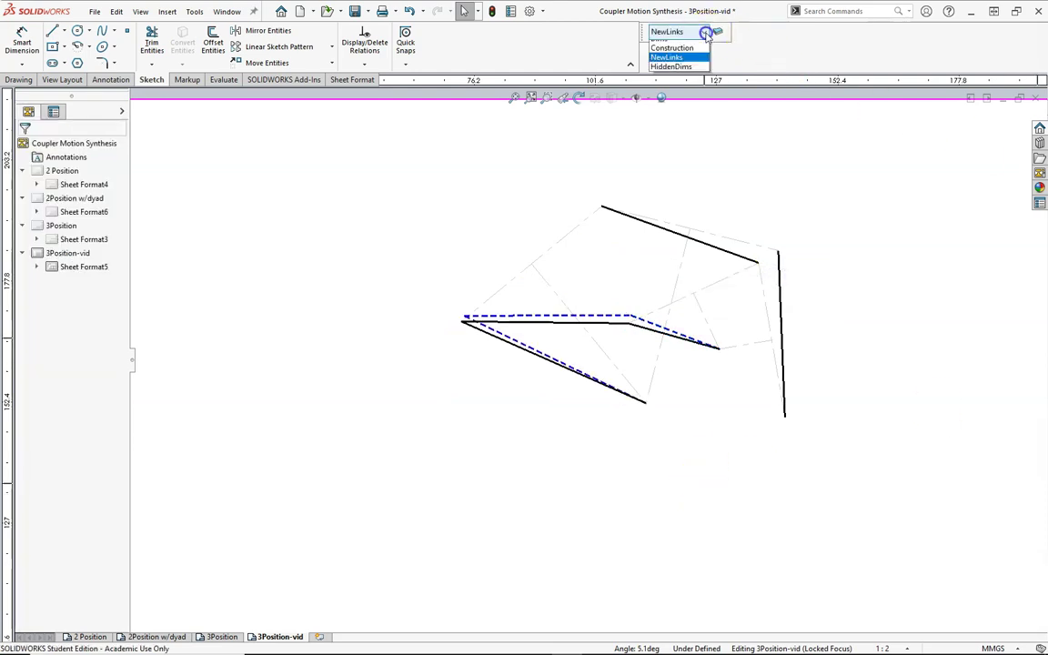
scroll(707, 32, "down", 2)
left_click(674, 61)
left_click(718, 33)
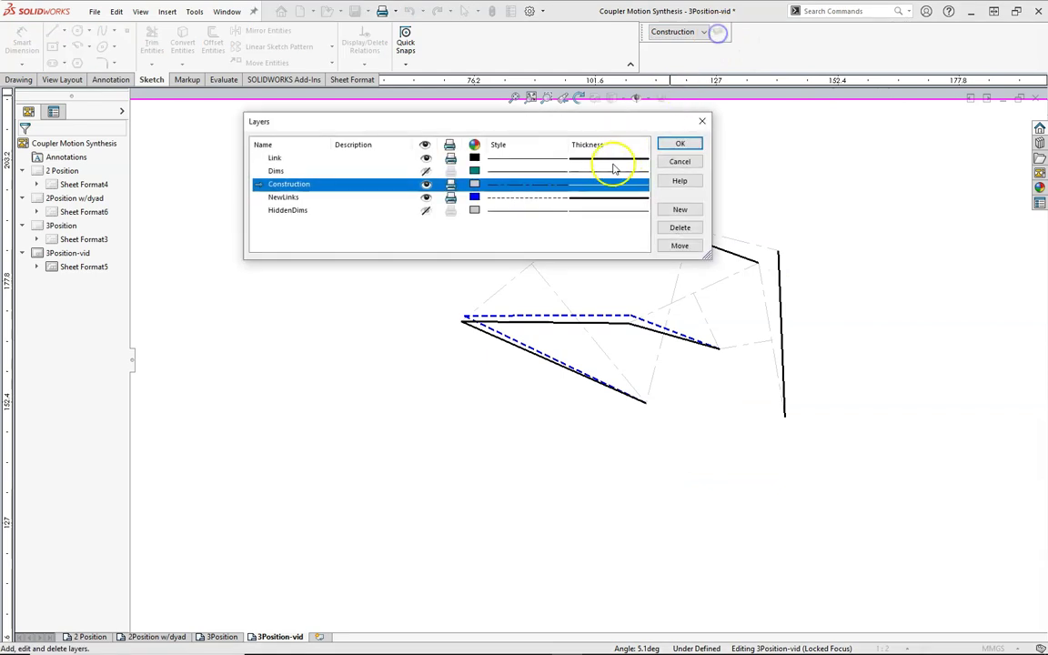
left_click(673, 143)
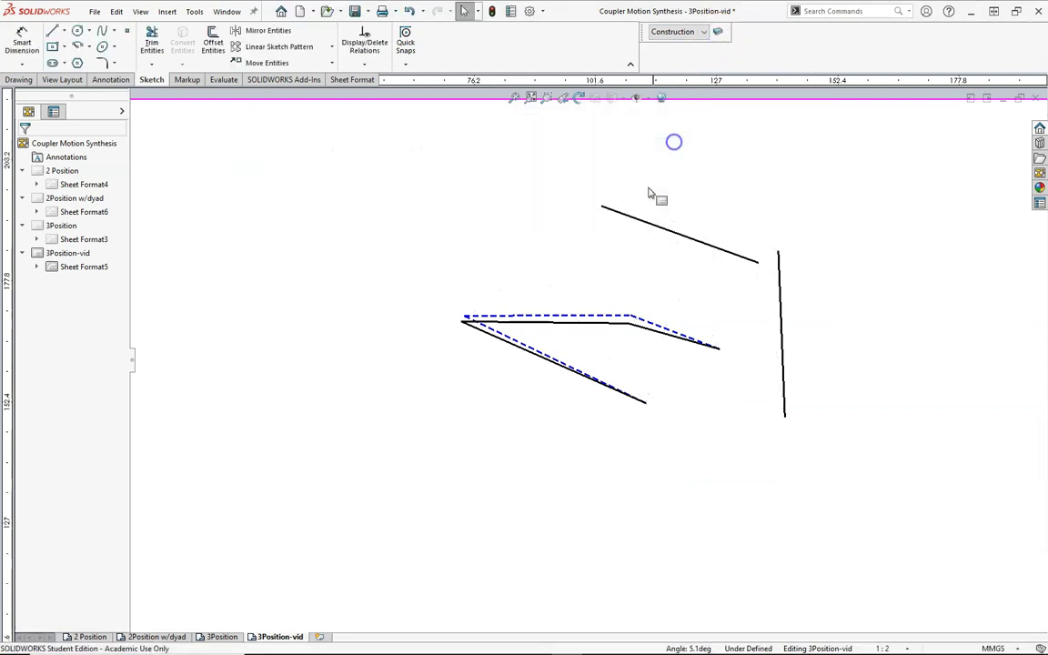
Drag the dashed linkage so its top link sits horizontal above the solid coupler.
left_click_drag(631, 319, 662, 304)
key("Escape")
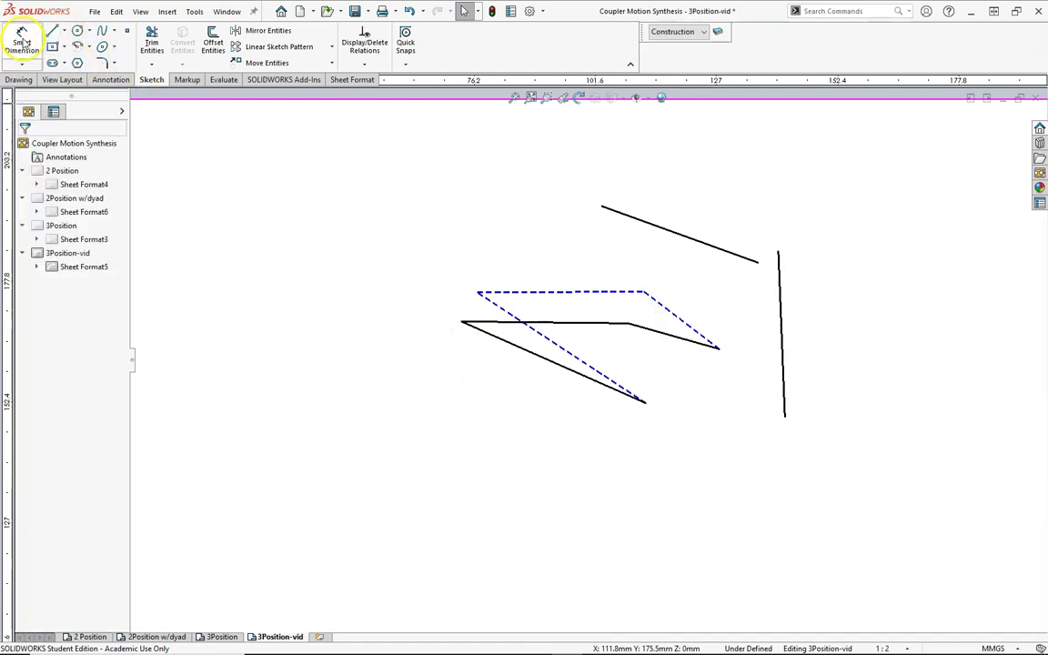
Make Dims the active layer and turn on its visibility in Layer Properties.
left_click(701, 32)
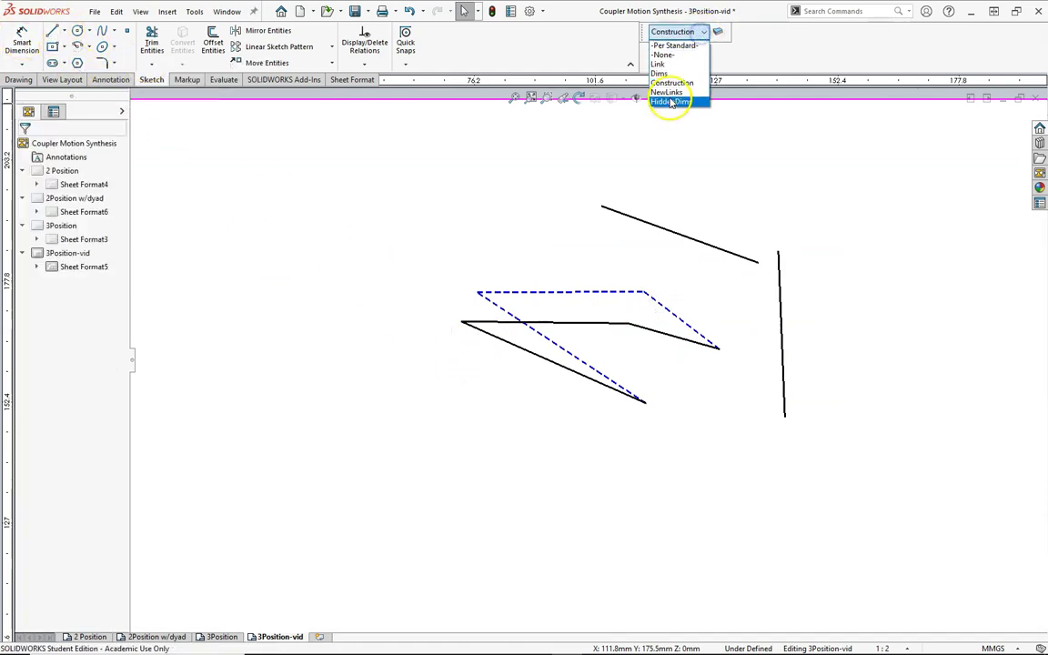
left_click(667, 74)
left_click(22, 41)
left_click(492, 330)
left_click(559, 355)
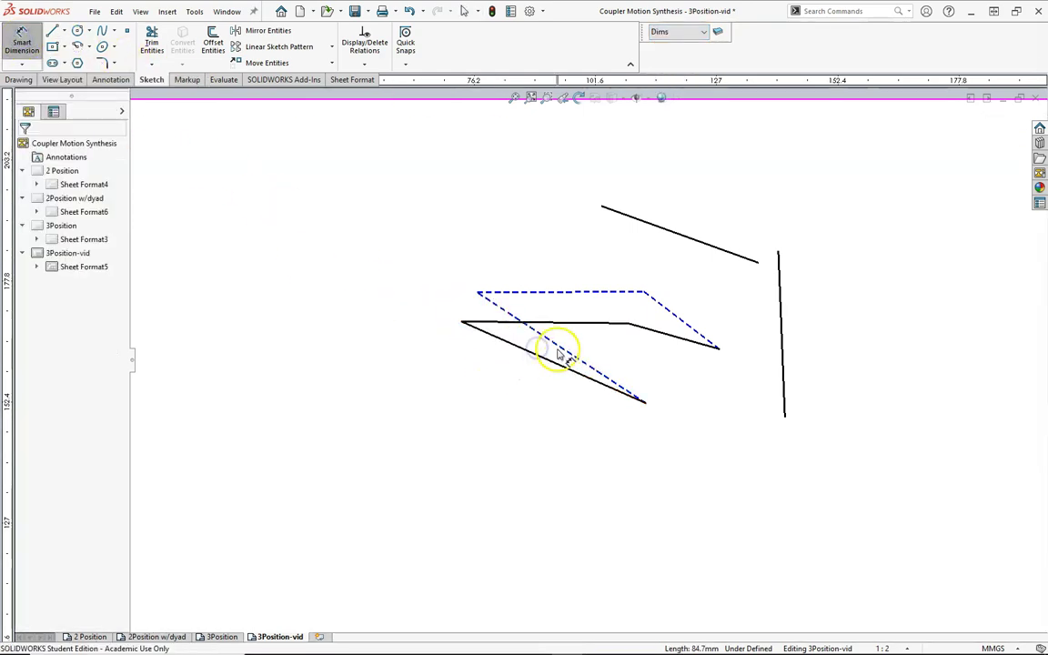
left_click(717, 31)
left_click(426, 172)
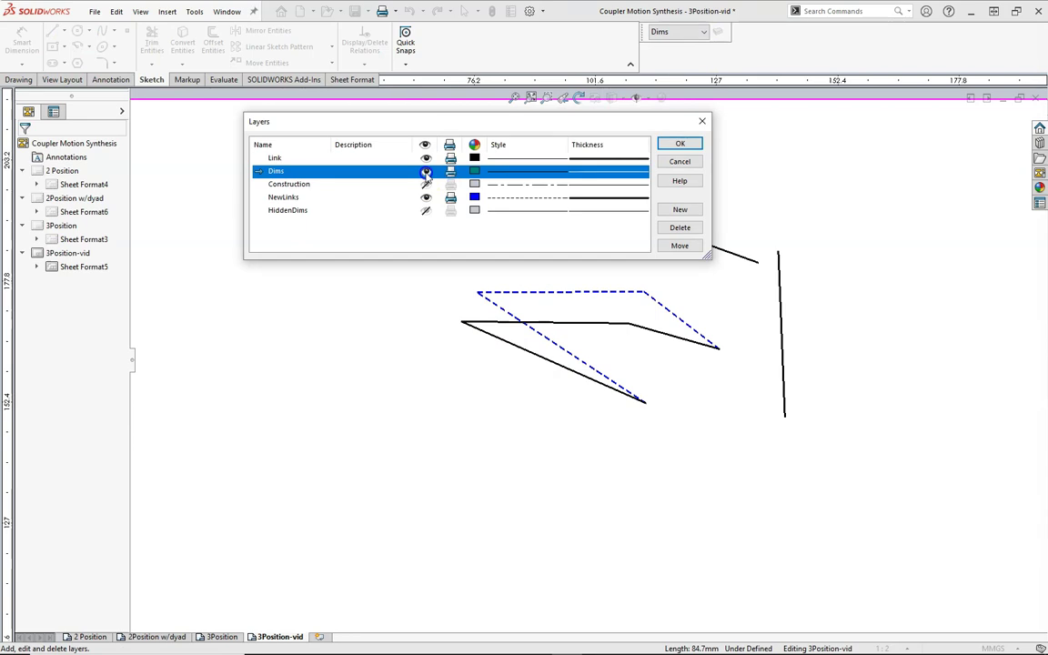
left_click(680, 144)
Dimension the long diagonal dashed link as a driven 84.7 mm.
left_click(22, 41)
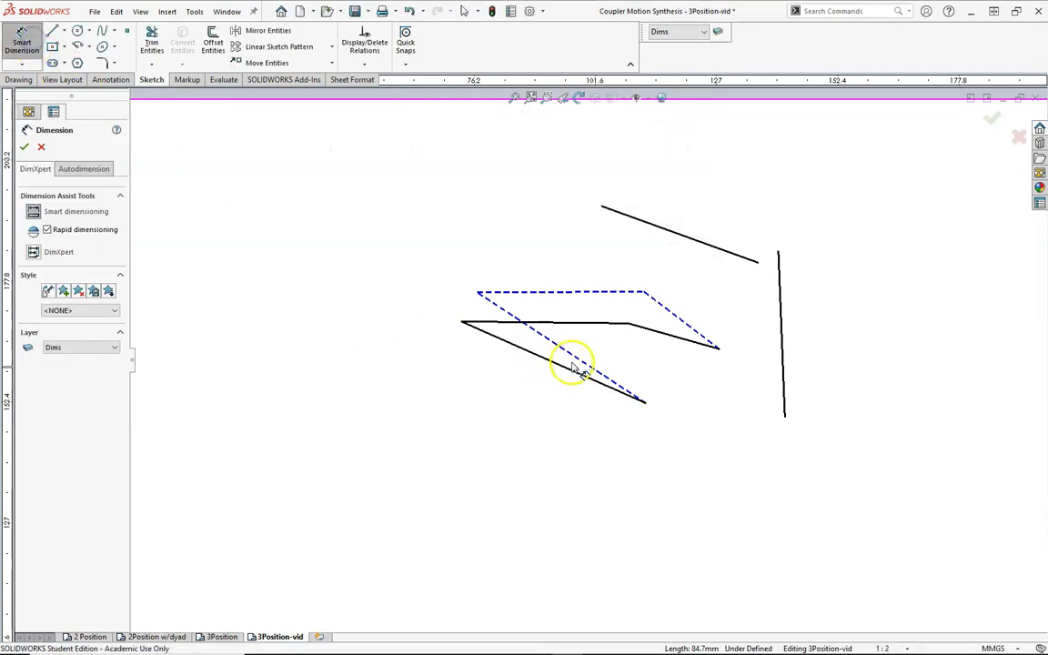
left_click(575, 360)
left_click(510, 389)
left_click(402, 301)
Add a trial 70 dimension to the top dashed link, then delete it.
left_click(537, 293)
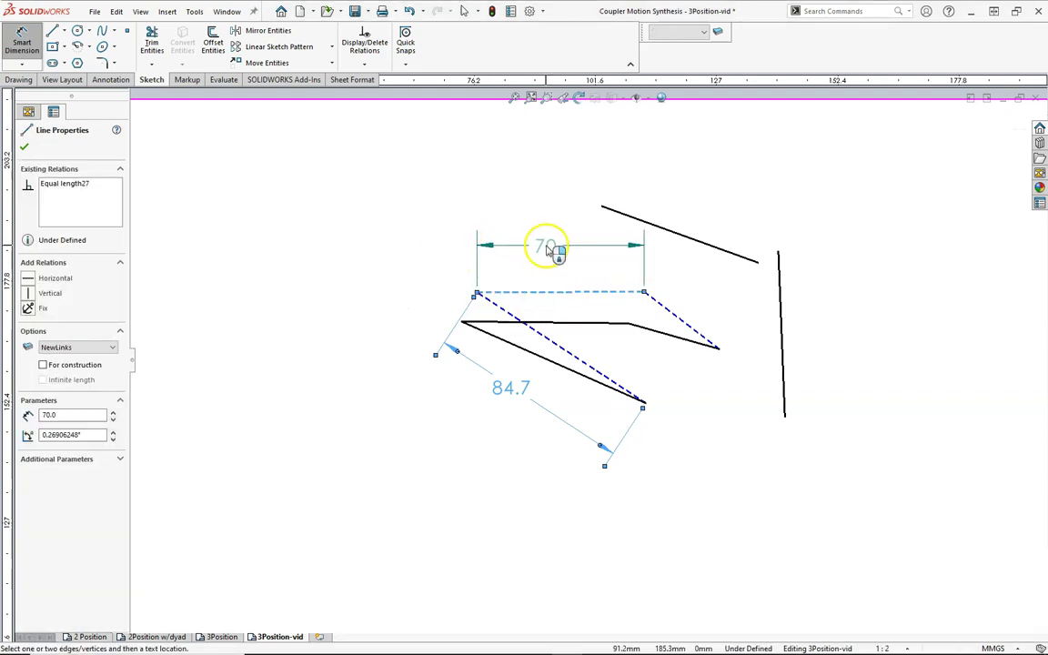
left_click(552, 255)
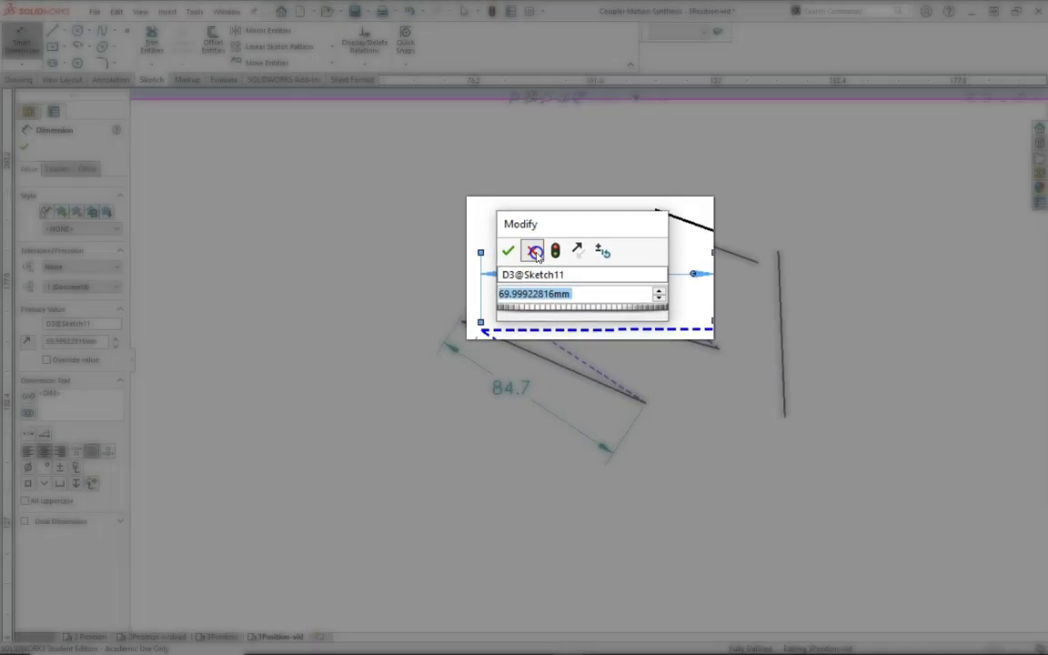
left_click(545, 261)
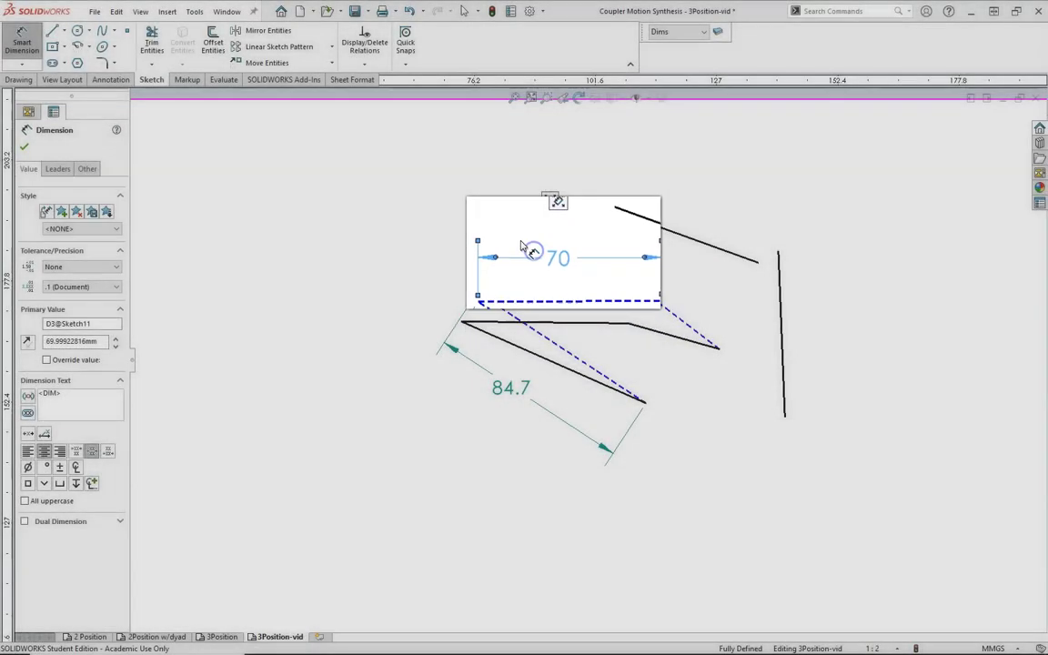
left_click(508, 259)
key("Delete")
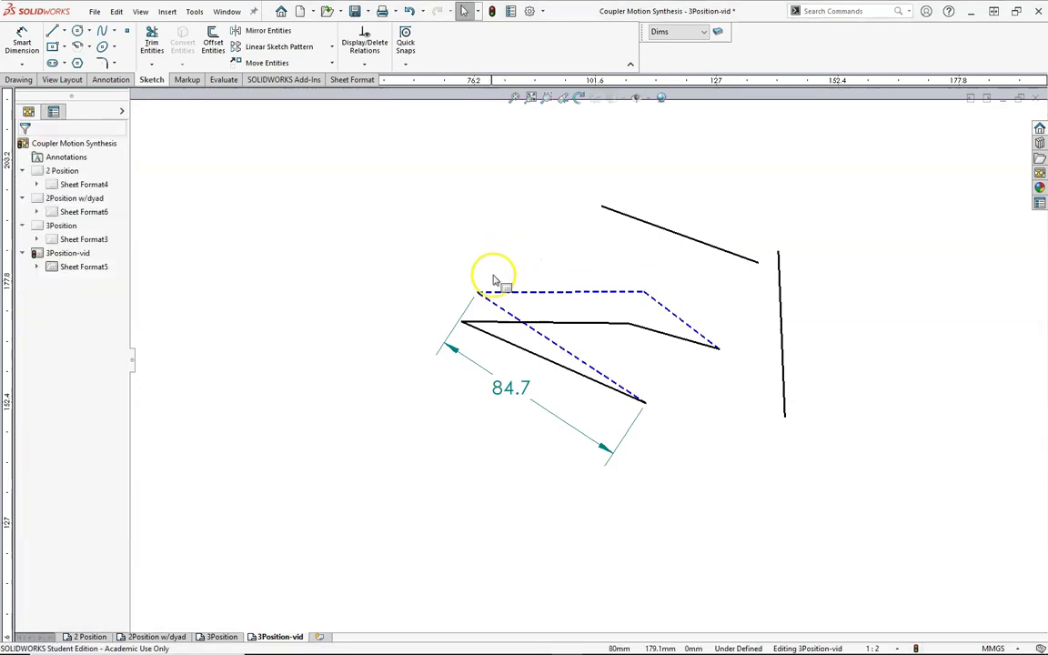
Swing the dashed linkage up and right, then label its upper link with a driven 70 dimension.
left_click(480, 291)
mouse_move(482, 292)
left_mouse_down()
mouse_move(547, 269)
mouse_move(631, 281)
mouse_move(671, 303)
left_mouse_up()
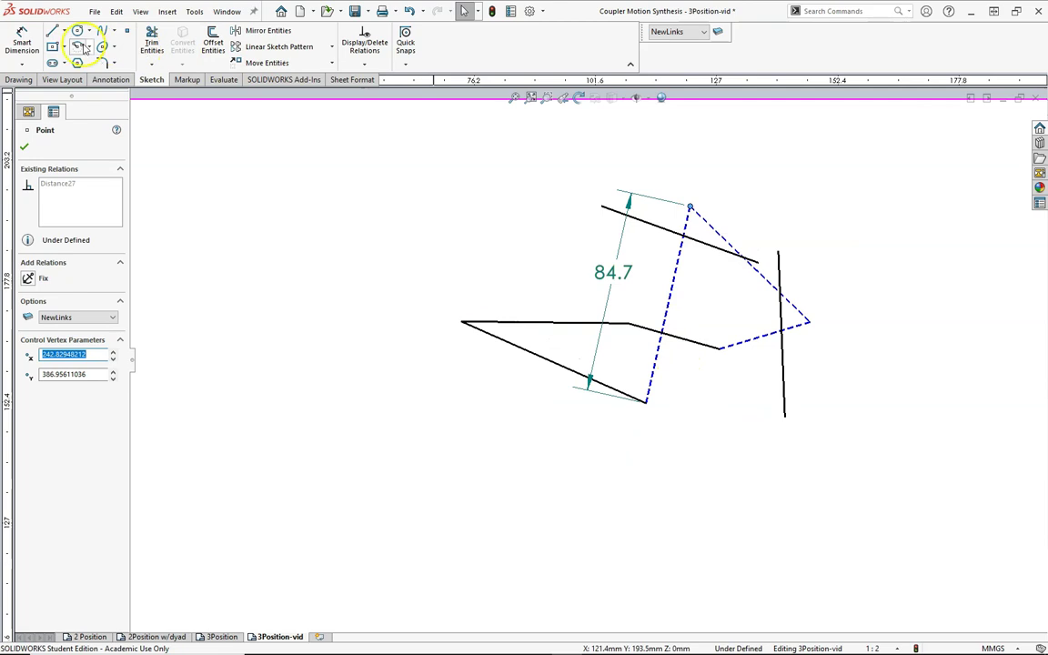
left_click(22, 39)
left_click(709, 225)
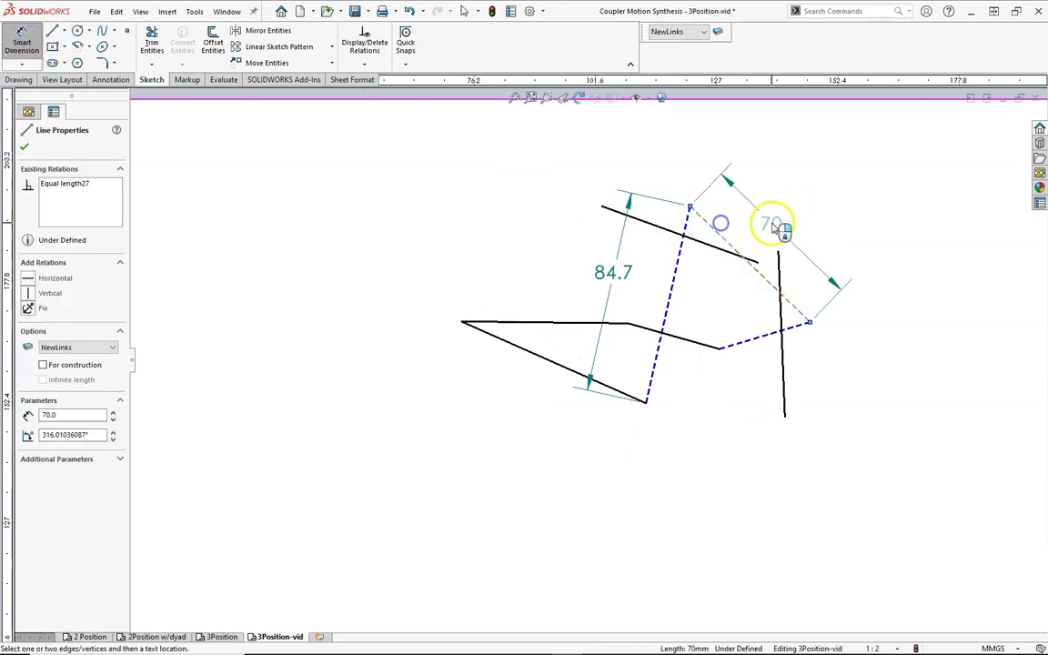
left_click(772, 224)
left_click(404, 298)
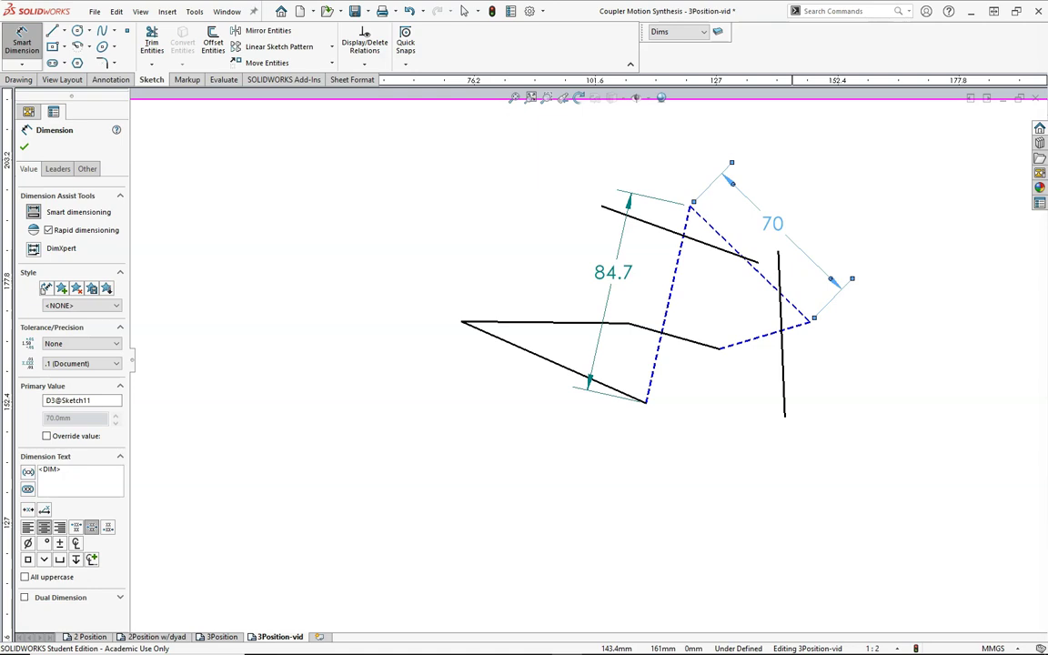
Add driven dimensions: 39.7 on the short dashed link and 38.2 from lower pivot to coupler joint.
left_click(765, 337)
left_click(837, 355)
left_click(496, 330)
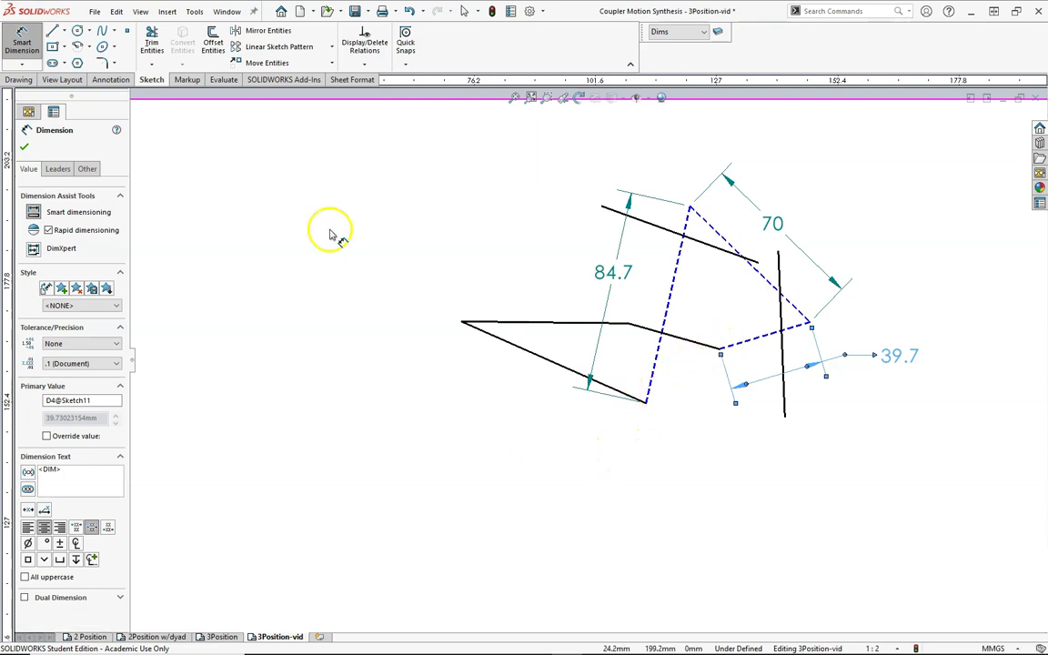
left_click(647, 401)
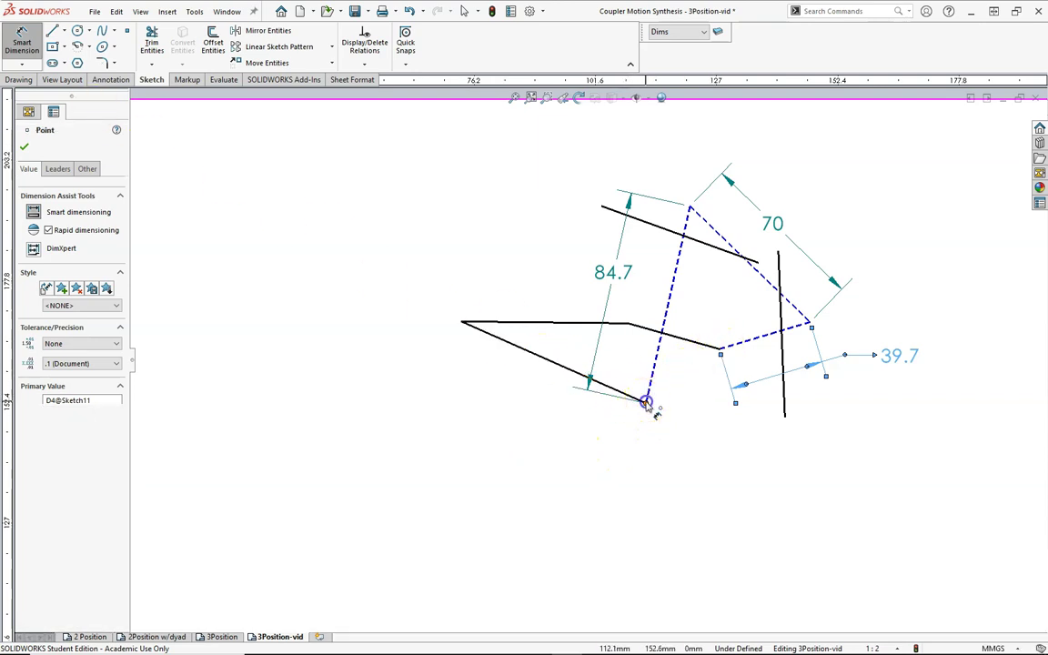
left_click(719, 353)
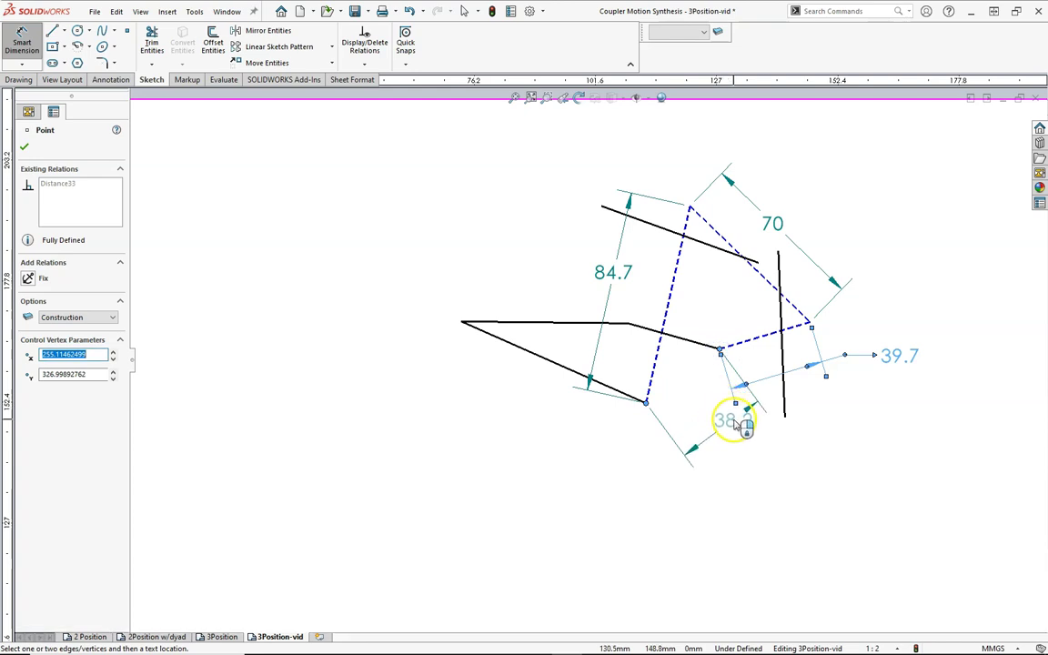
left_click(740, 422)
left_click(396, 301)
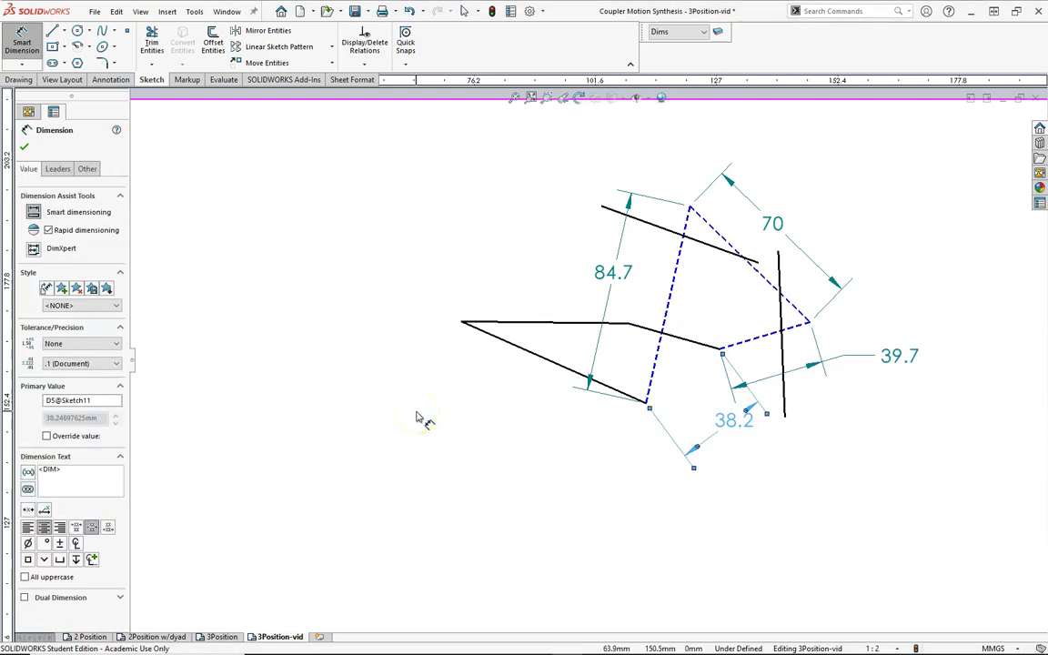
key("Escape")
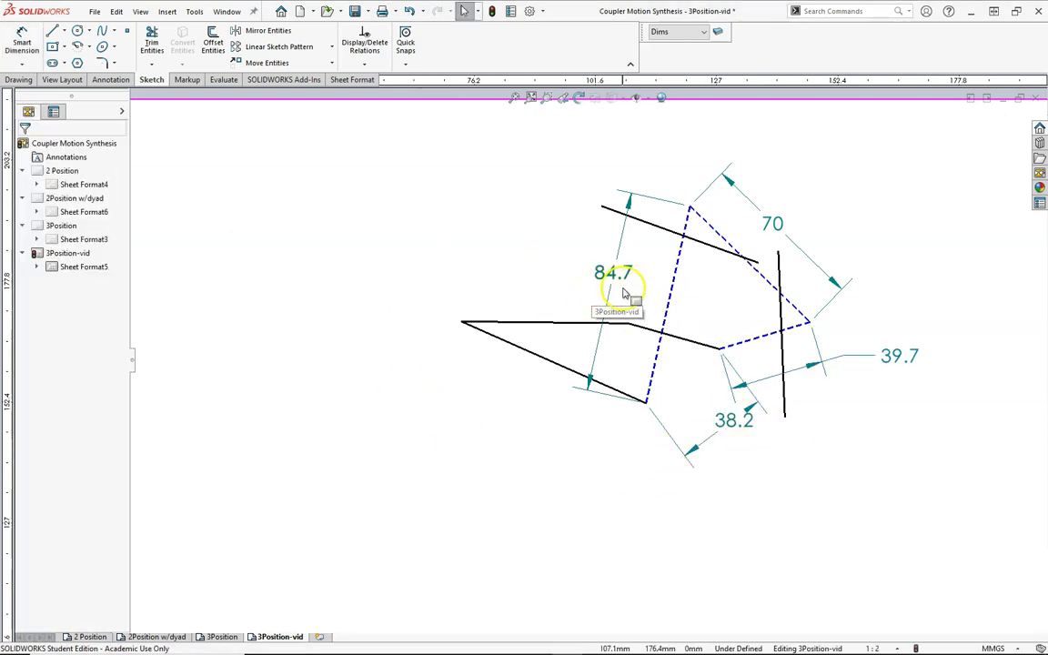